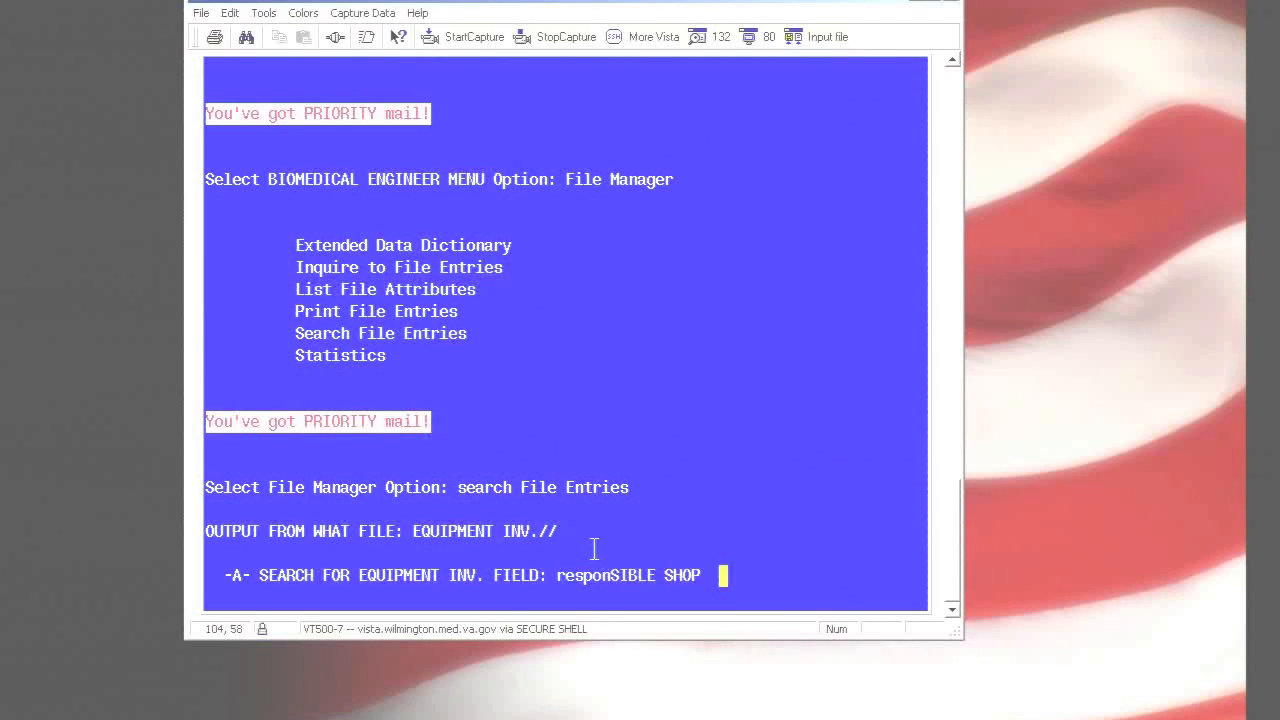
# - Set search condition A so that the Responsible Shop sub-field .01 contains BIOM, with no further sub-field condition
pyautogui.press('capslock')
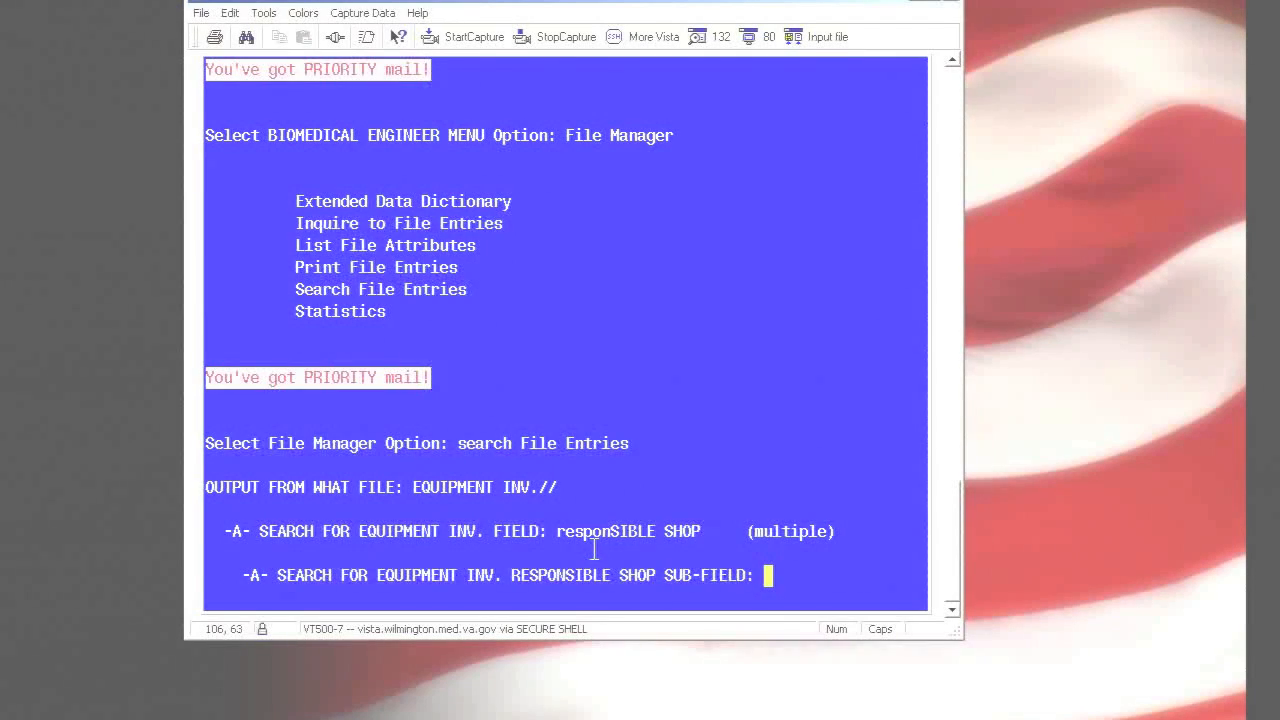
pyautogui.write('.01')
pyautogui.press('Return')
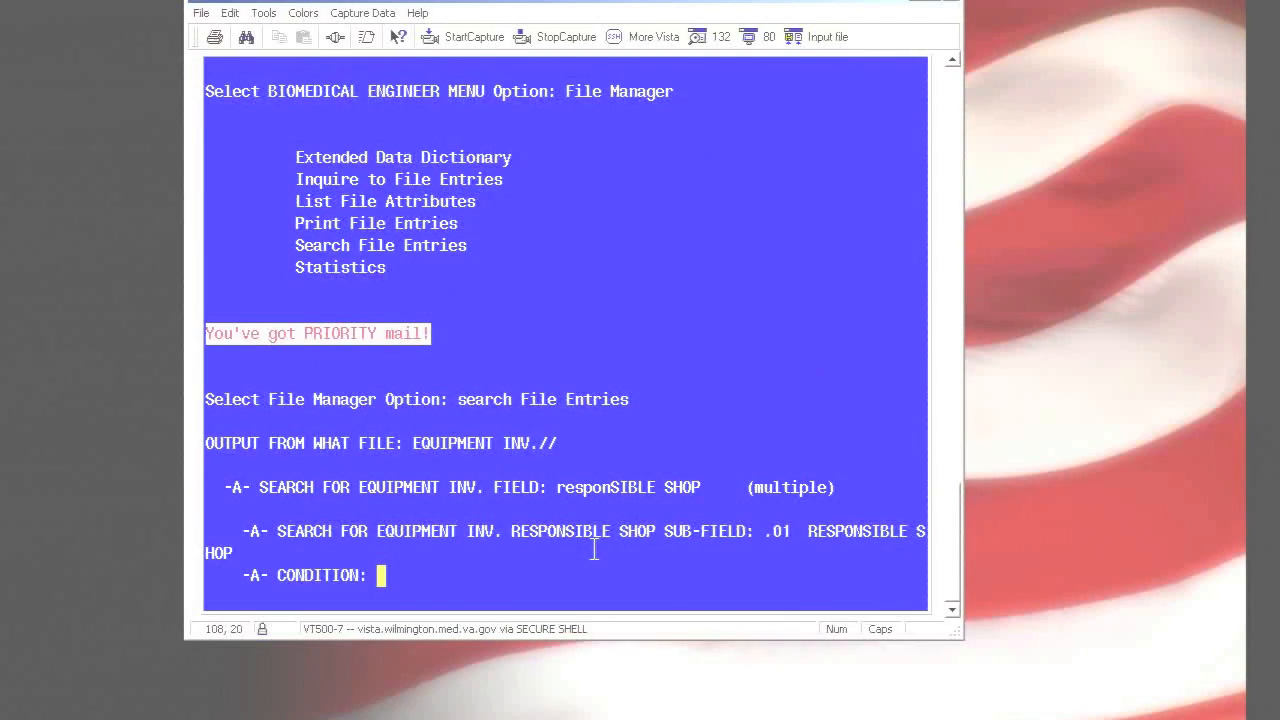
pyautogui.write('CONTAINS')
pyautogui.press('Return')
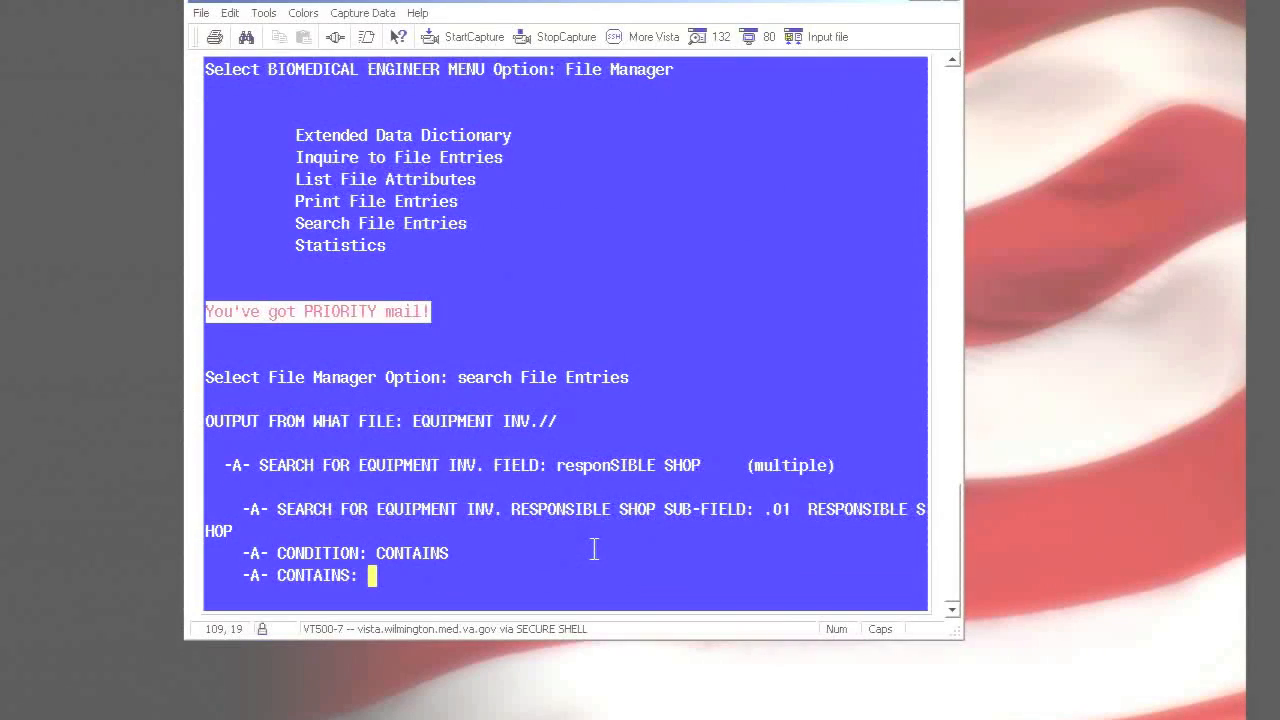
pyautogui.write('BIOM')
pyautogui.press('Return')
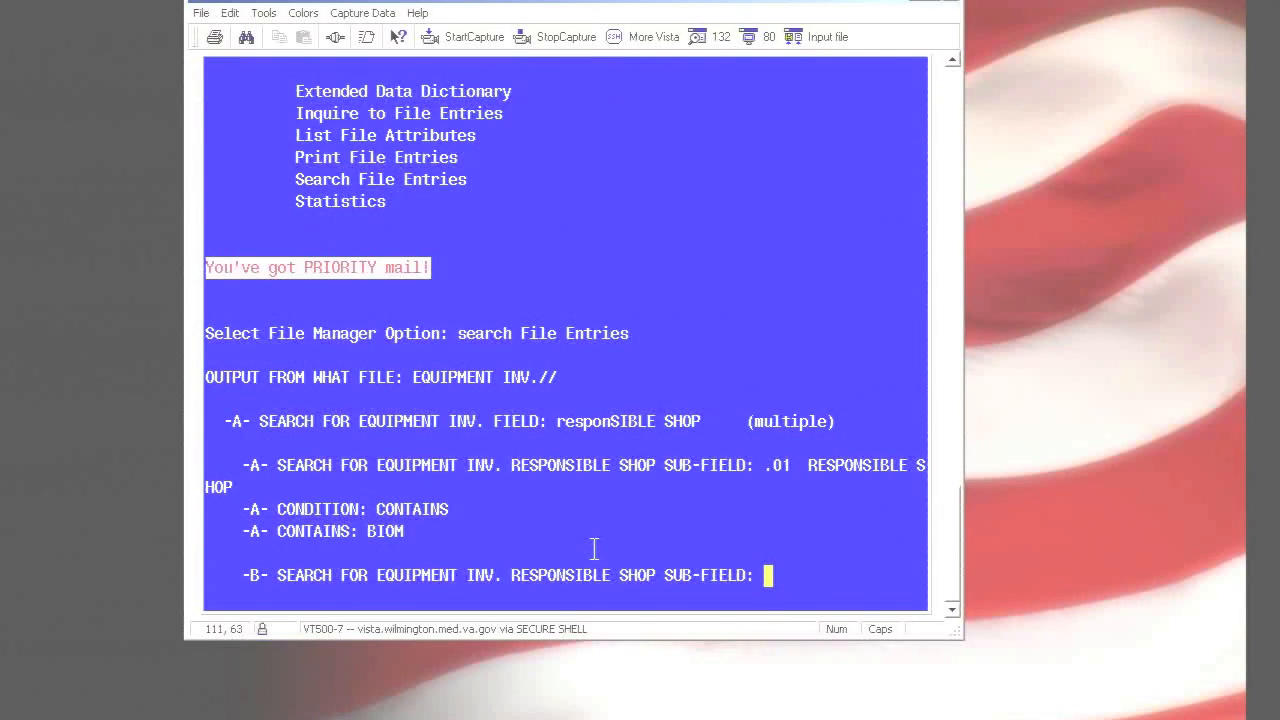
pyautogui.press('Return')
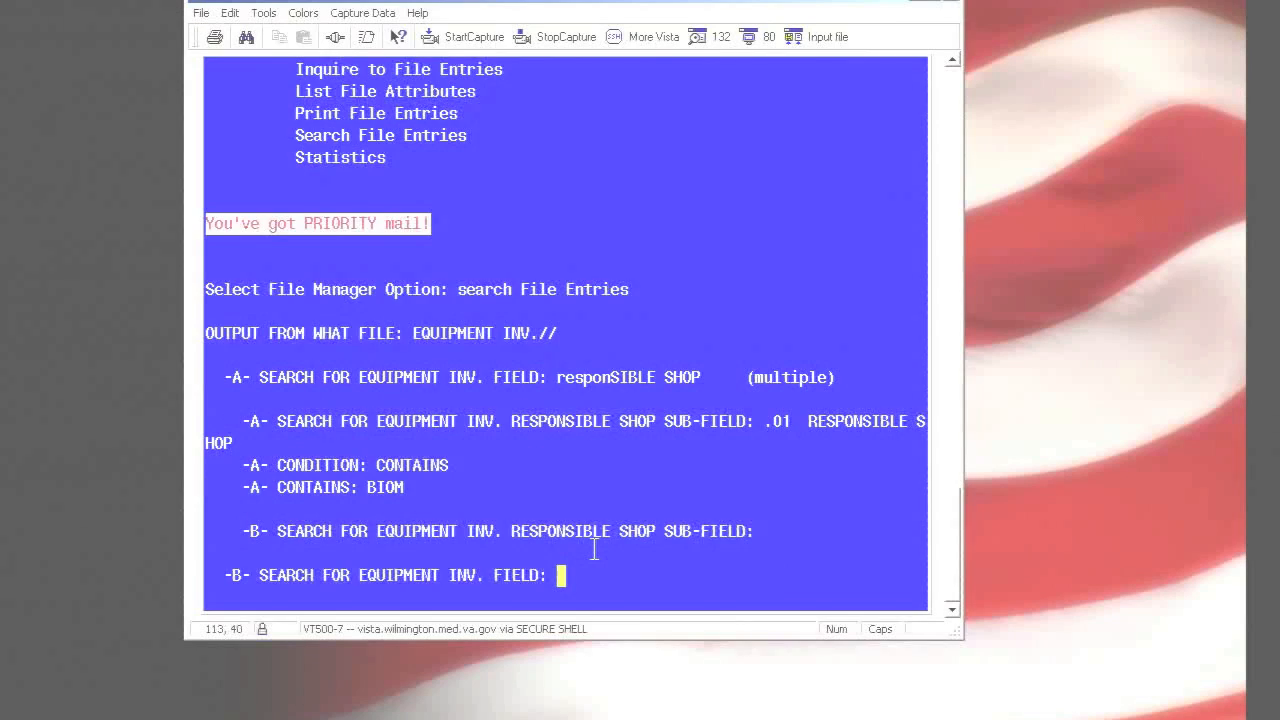
# - Add search condition B on the equipment inventory so that USE STATUS contains IN USE
pyautogui.write('USE STATUS')
pyautogui.press('Return')
pyautogui.write('CONTAINS')
pyautogui.press('Return')
pyautogui.write('IN USE')
pyautogui.press('Return')
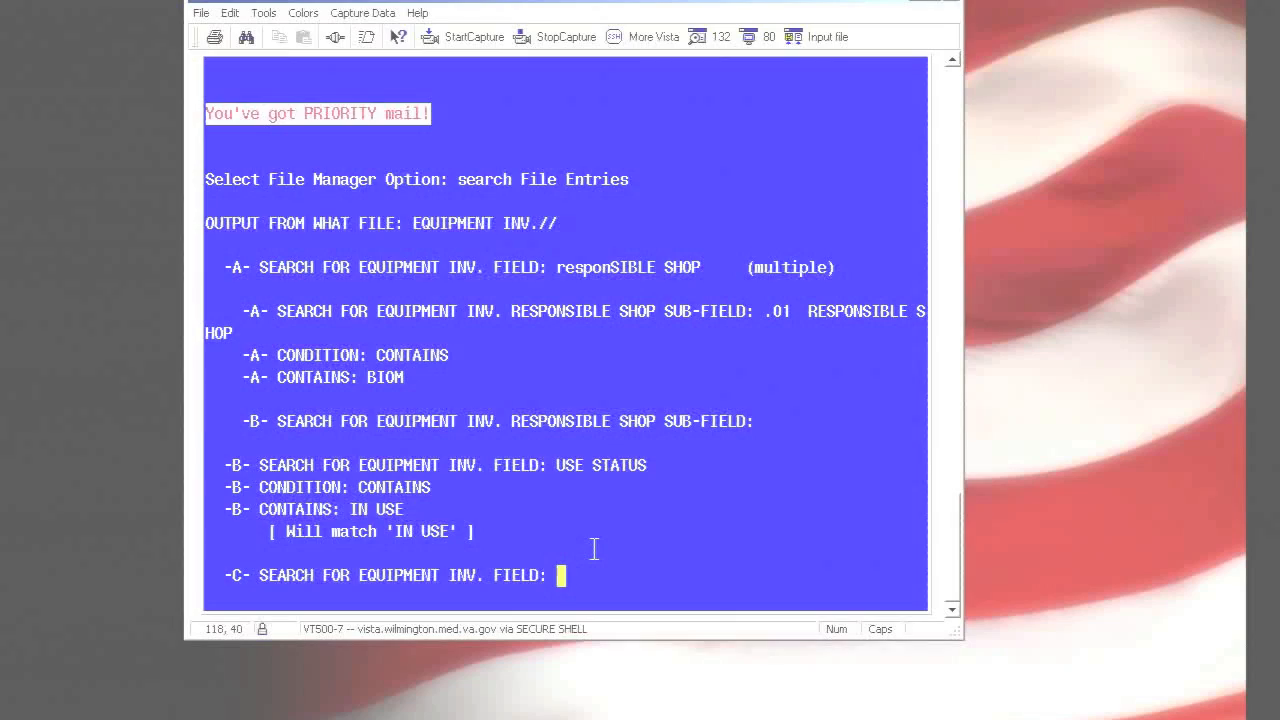
# - Combine the conditions as AB, true when at least one Responsible Shop multiple satisfies it, without an OR clause
pyautogui.press('Return')
pyautogui.write('AB')
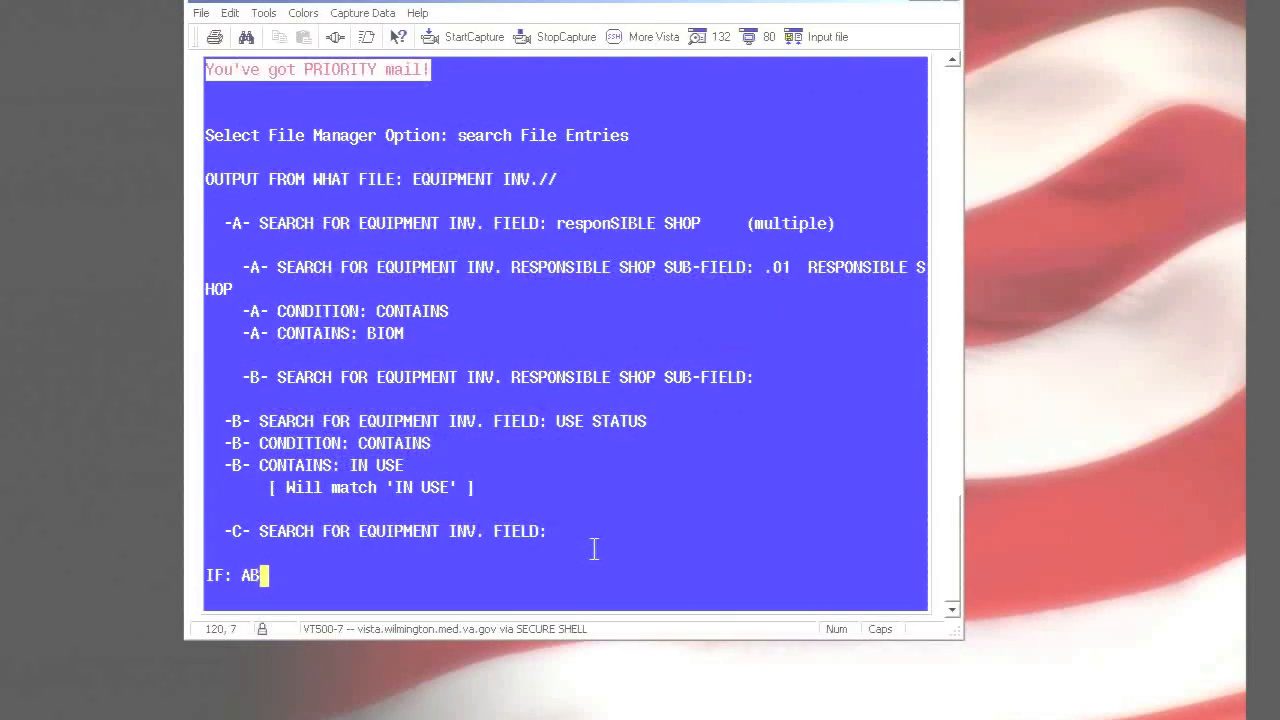
pyautogui.press('Return')
pyautogui.press('Return')
pyautogui.press('Return')
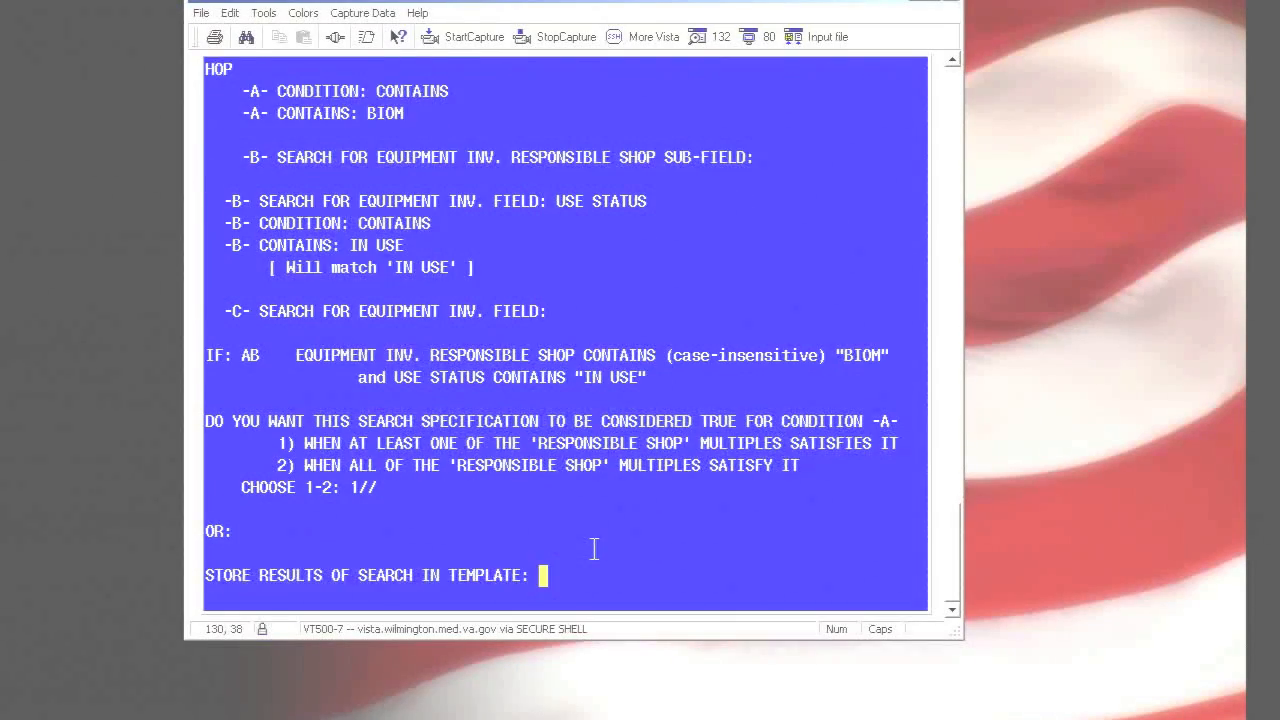
# - Skip storing the search results in a template and sort by entry number starting with the first
pyautogui.press('Return')
pyautogui.press('Return')
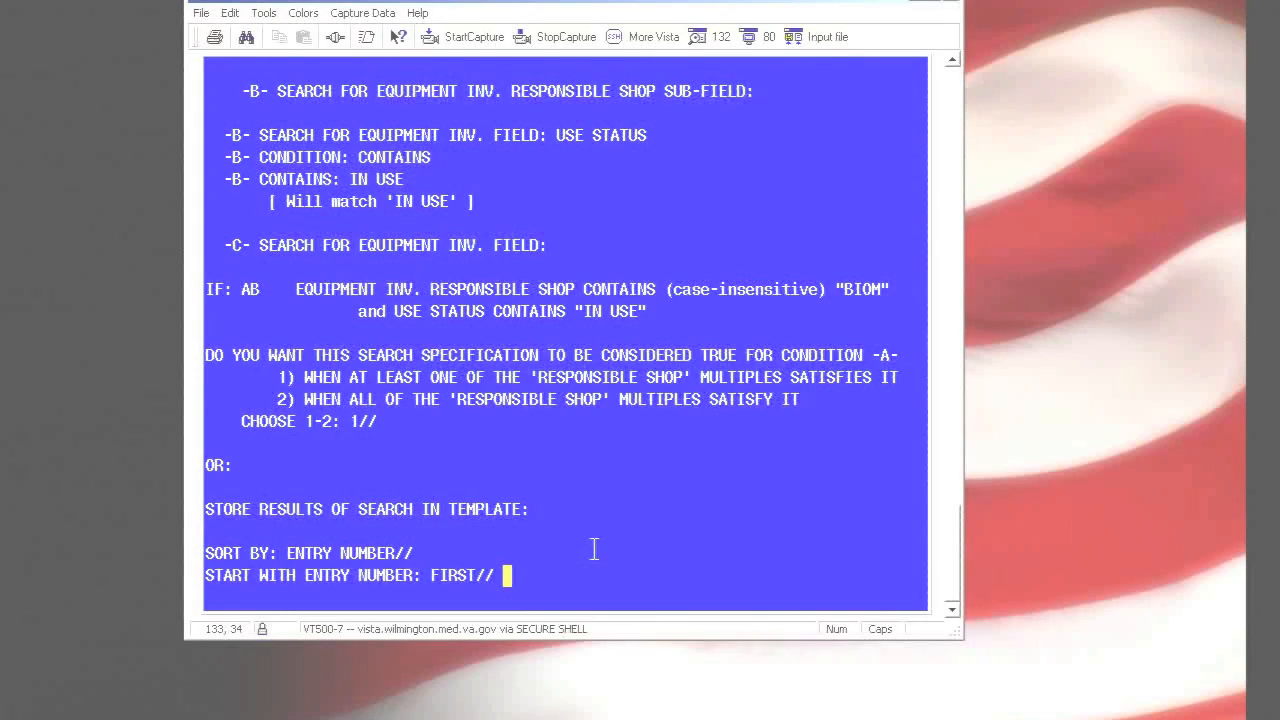
pyautogui.press('Return')
# - Print the entry number first as .01;X, followed by a literal ";" separator
pyautogui.write('.01;X')
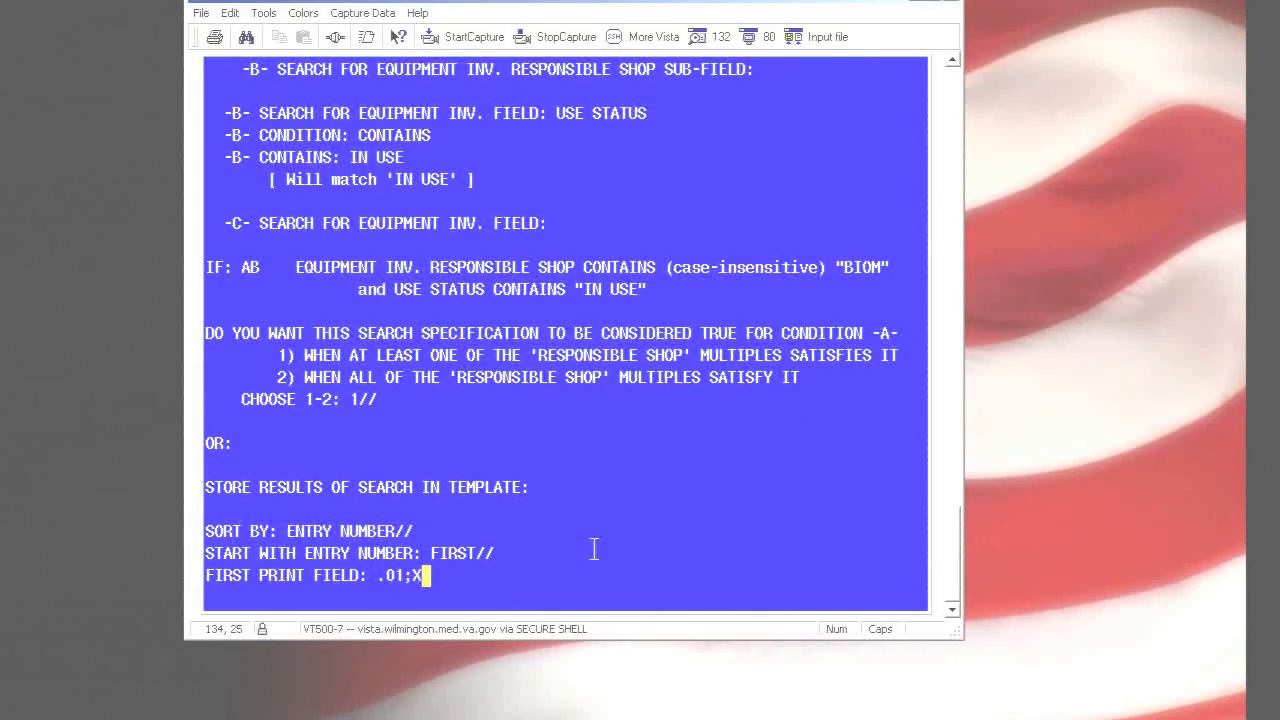
pyautogui.press('Return')
pyautogui.write('";"')
pyautogui.press('Return')
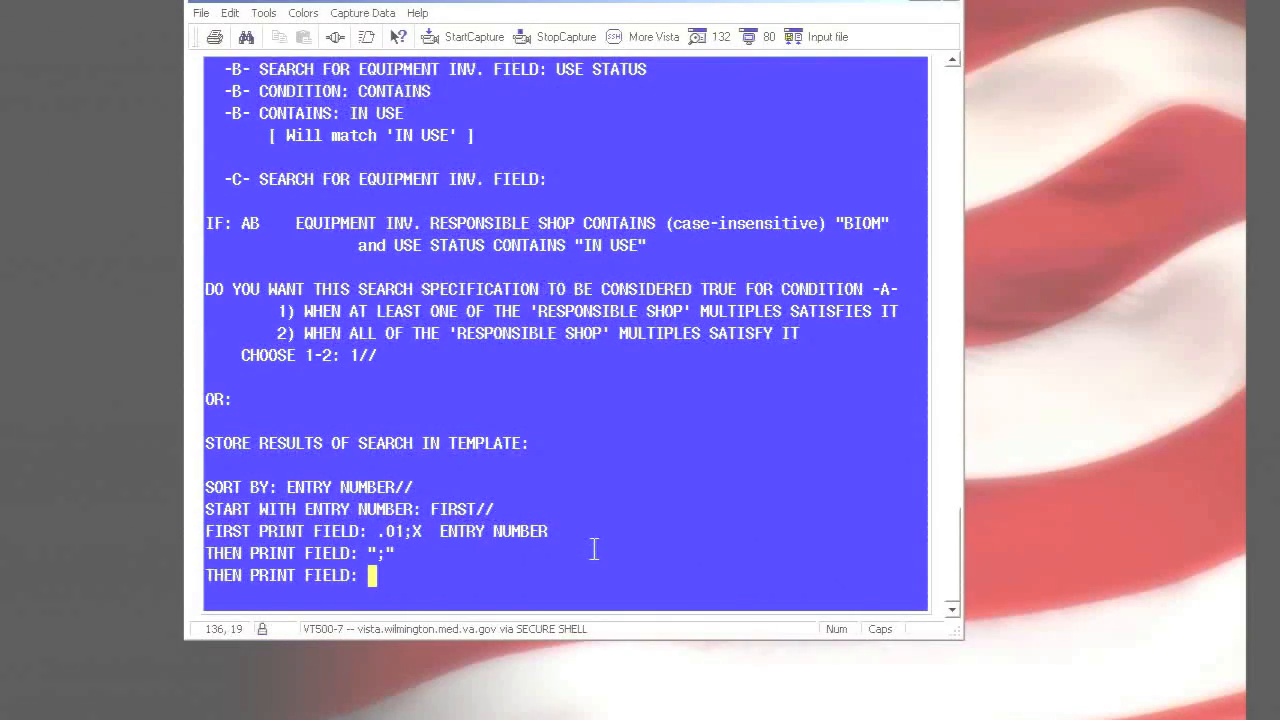
# - List the available print fields, then add Equipment Category as 6;X followed by a literal ";" separator
pyautogui.write('??')
pyautogui.press('Return')
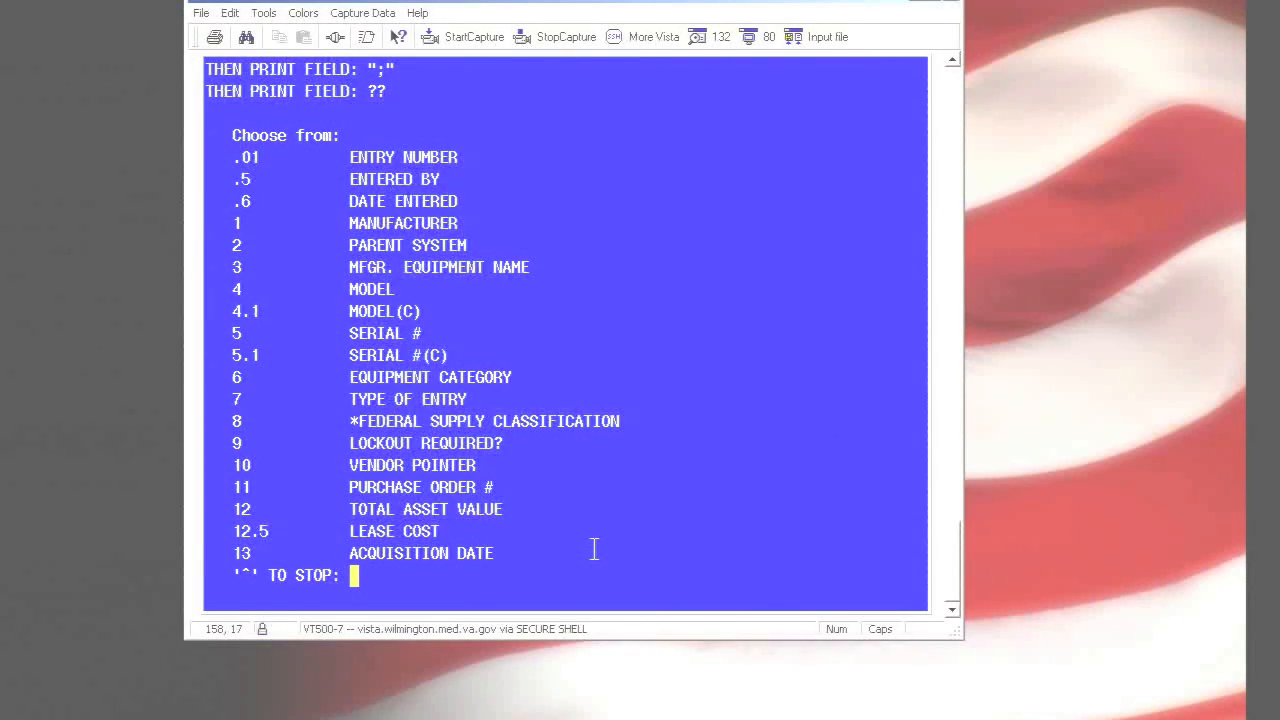
pyautogui.write('^')
pyautogui.press('Return')
pyautogui.write('6;X')
pyautogui.press('Return')
pyautogui.write('";"')
pyautogui.press('Return')
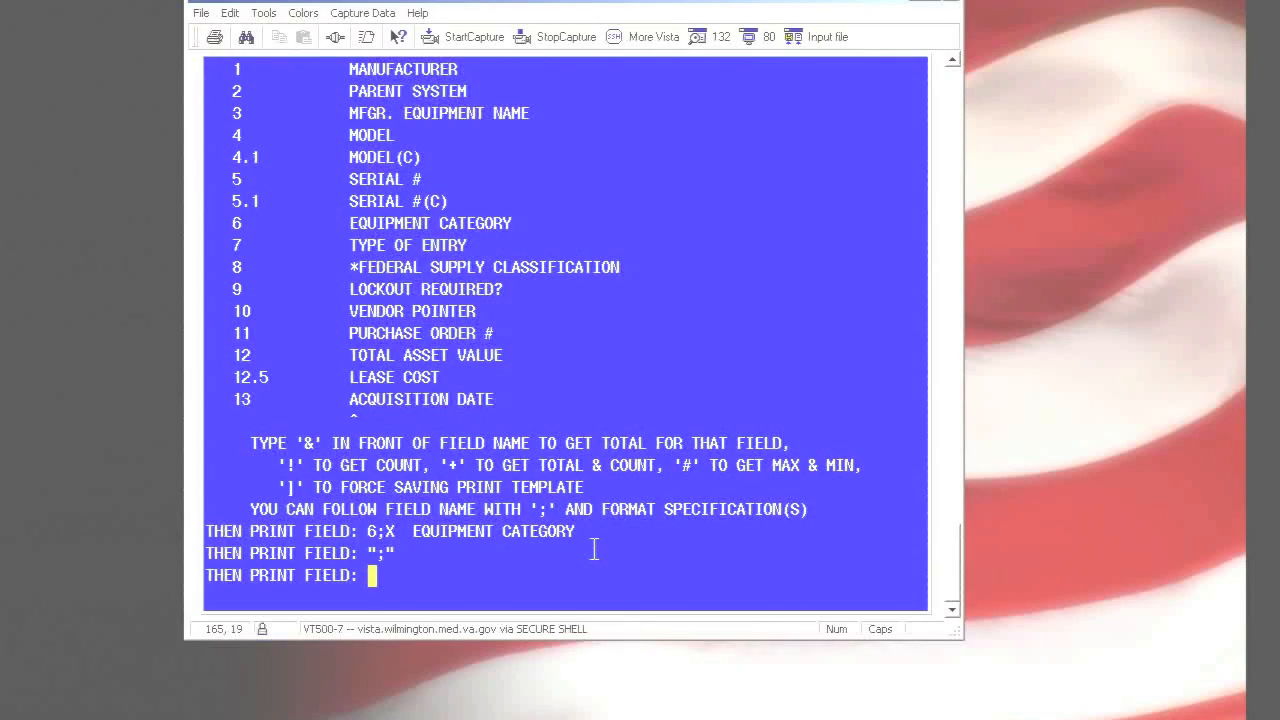
# - Finish the print fields with the default heading and no print template, and enter 0;500;9999999 as the output device
pyautogui.press('Return')
pyautogui.press('Return')
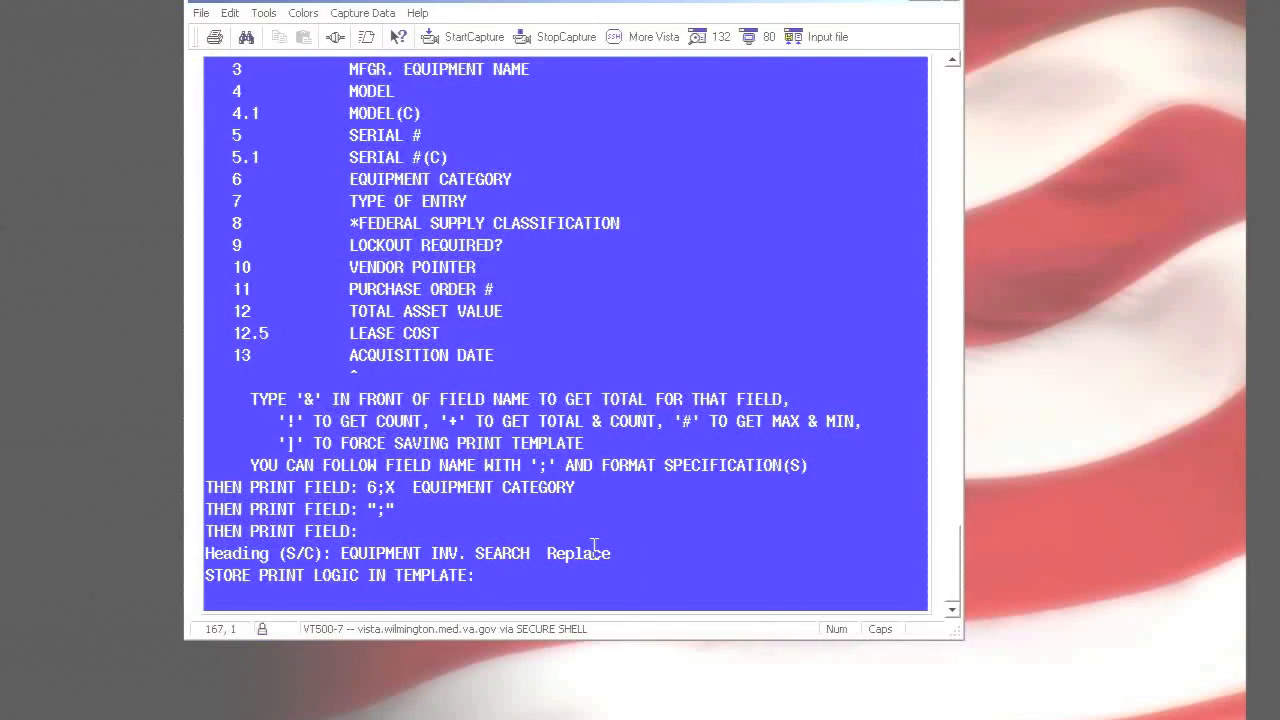
pyautogui.press('Return')
pyautogui.write('0;50')
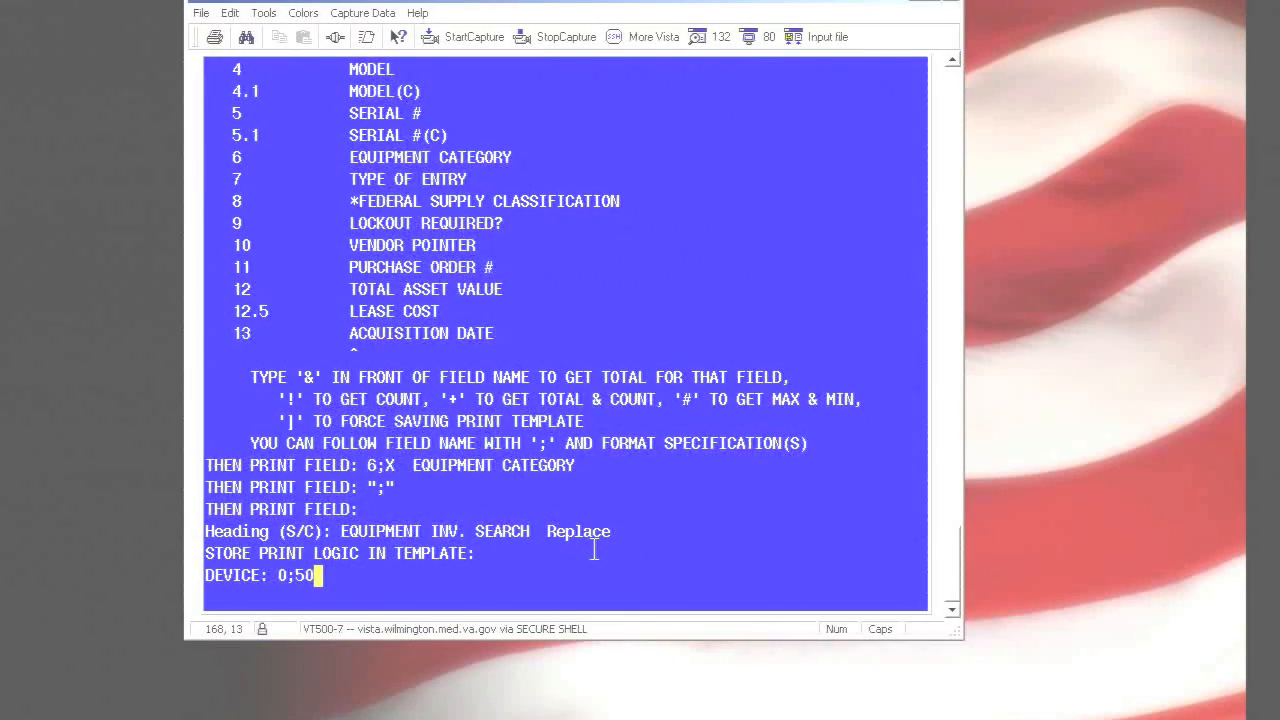
pyautogui.write('0;9999999')
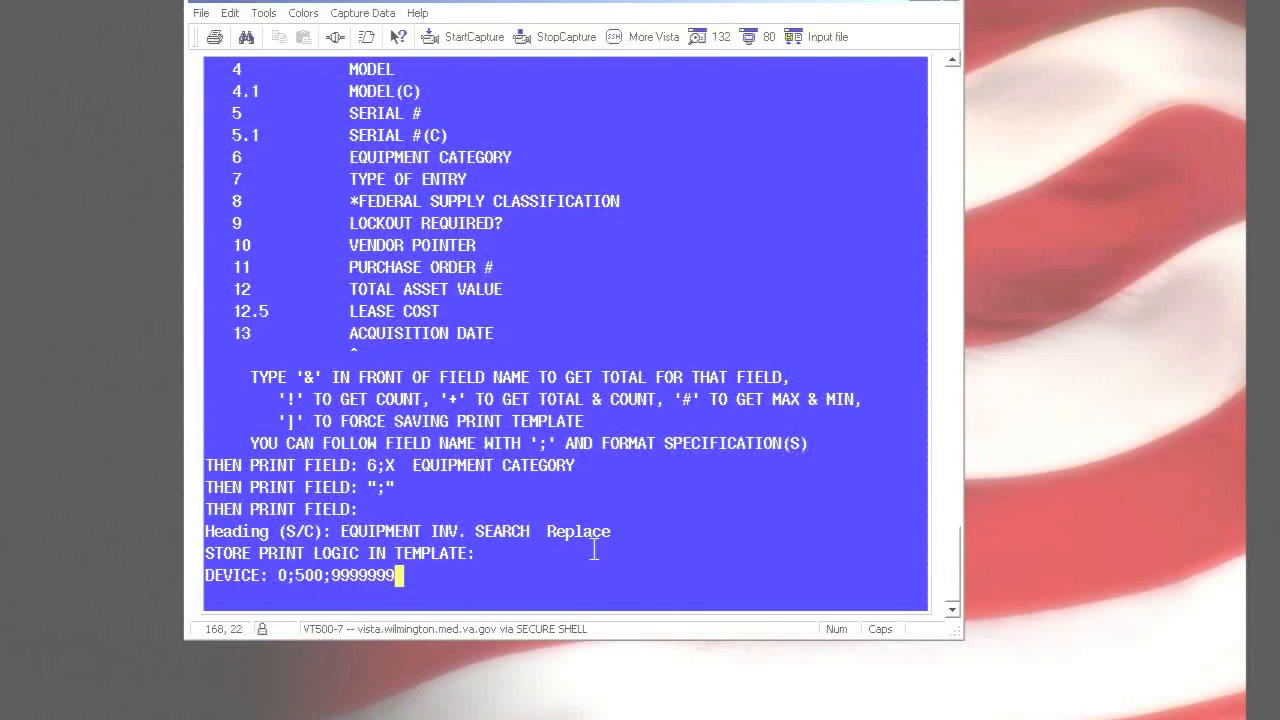
# - Start capturing the terminal output to a desktop log file named EC.TXT and run the report
pyautogui.click(475, 40)
pyautogui.write('eQUIP')
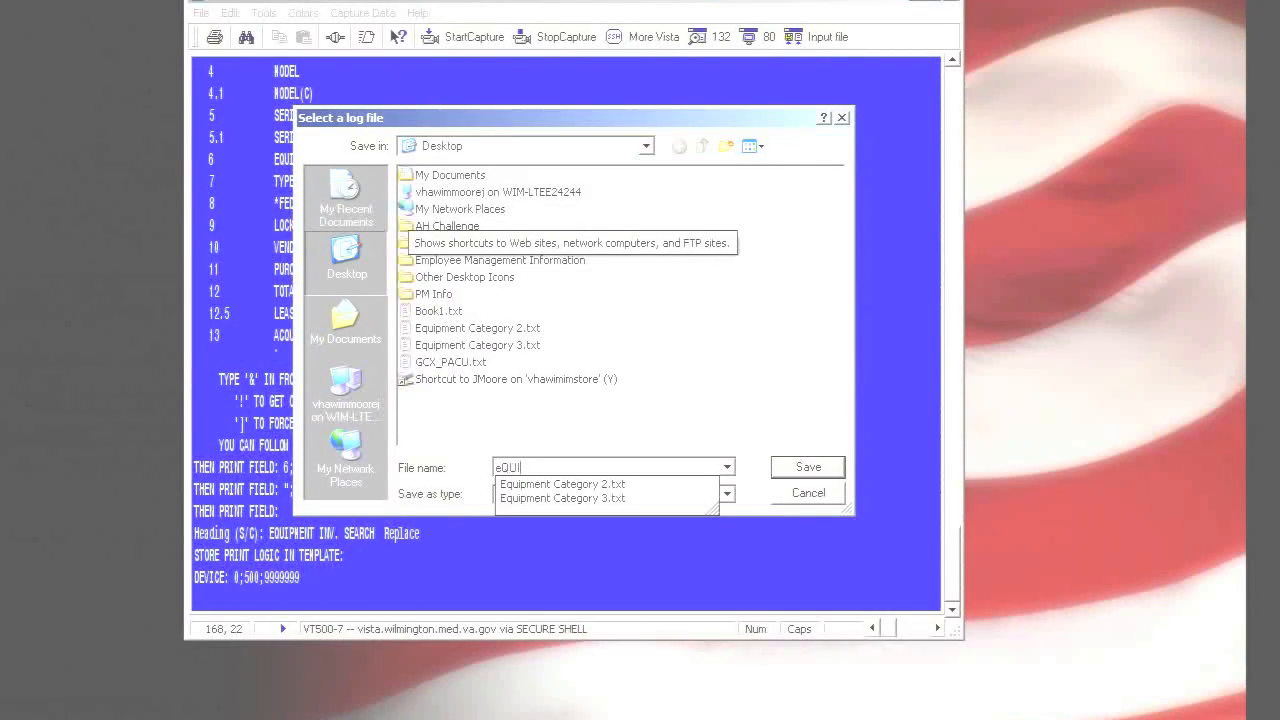
pyautogui.press('BackSpace')
pyautogui.press('BackSpace')
pyautogui.press('BackSpace')
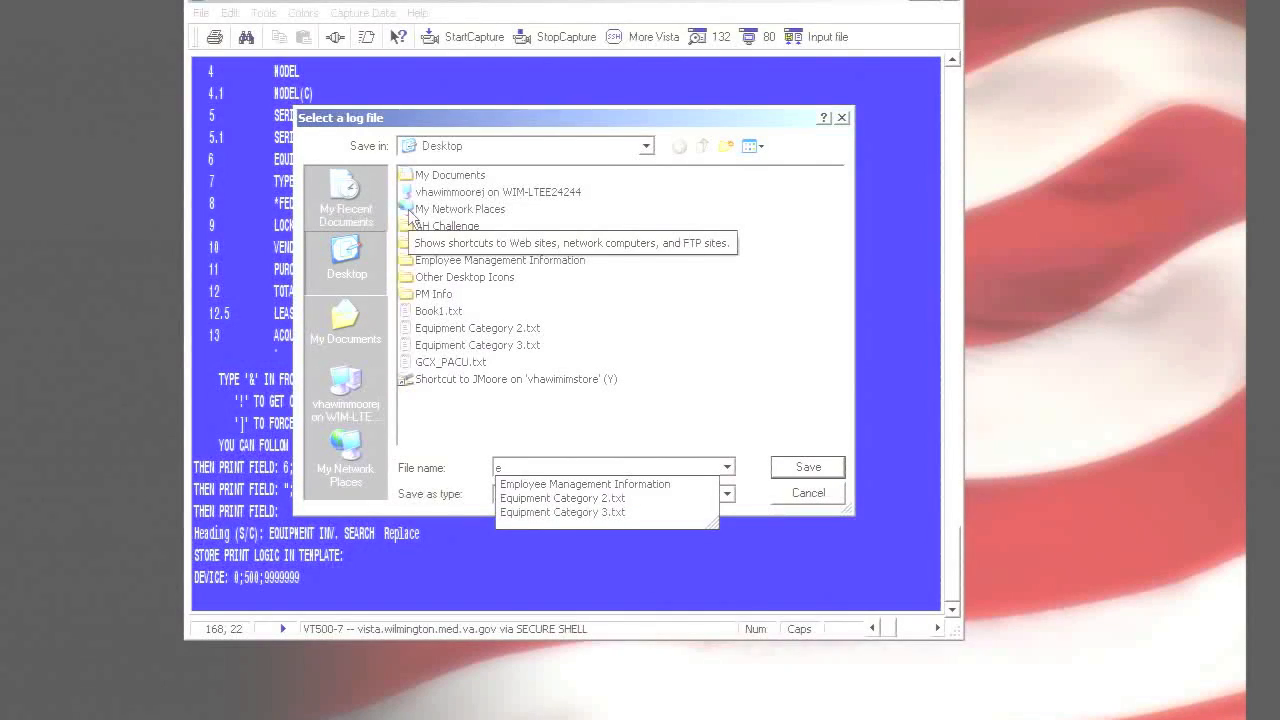
pyautogui.write('c')
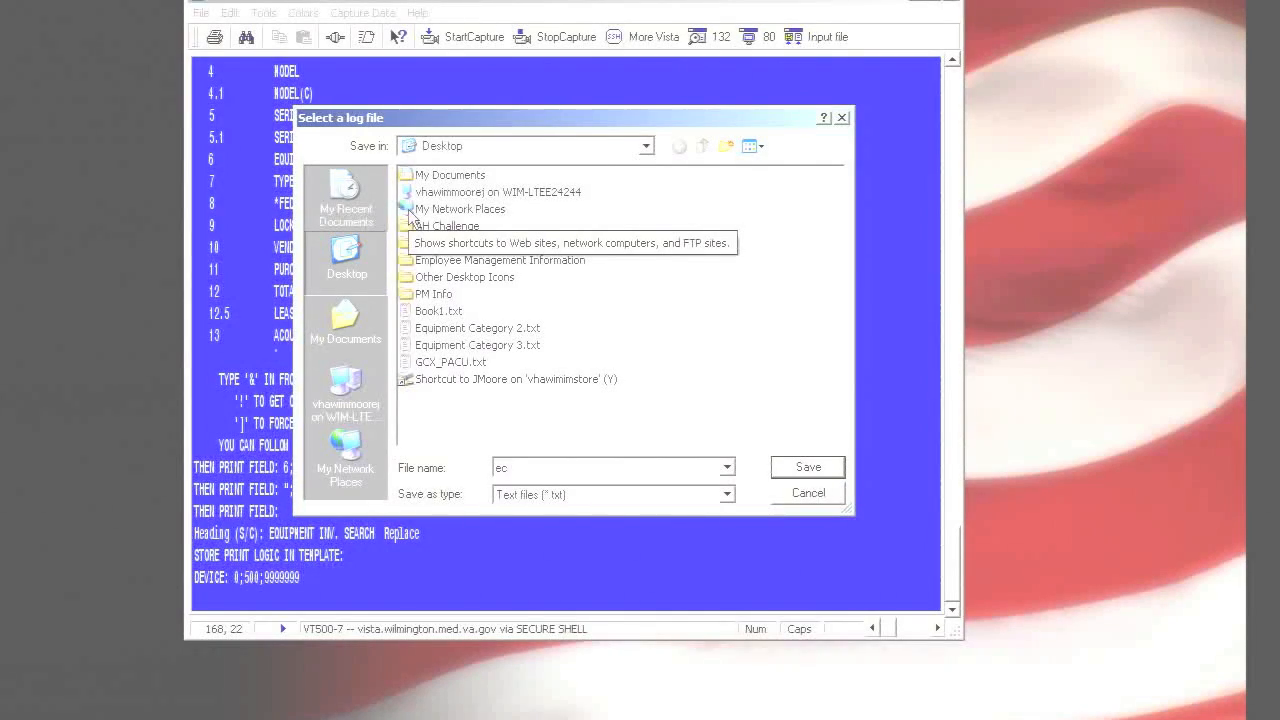
pyautogui.press('BackSpace')
pyautogui.press('BackSpace')
pyautogui.write('EC.TXT')
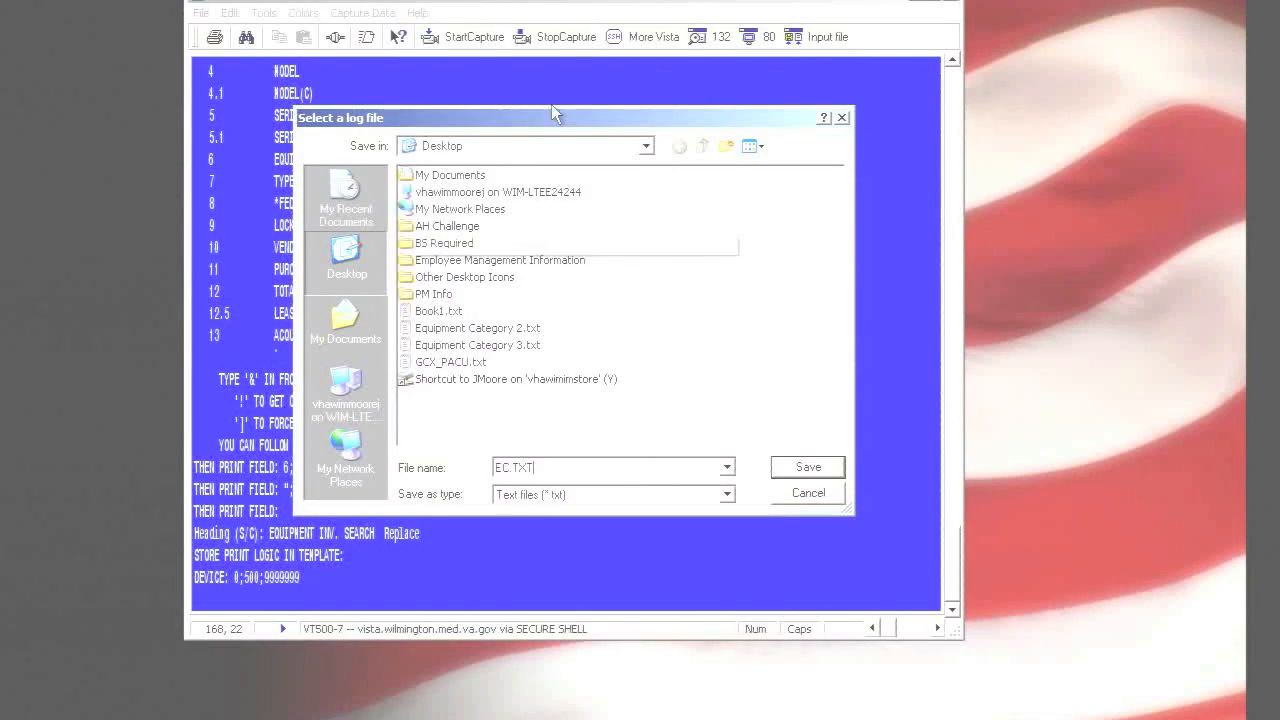
pyautogui.click(806, 468)
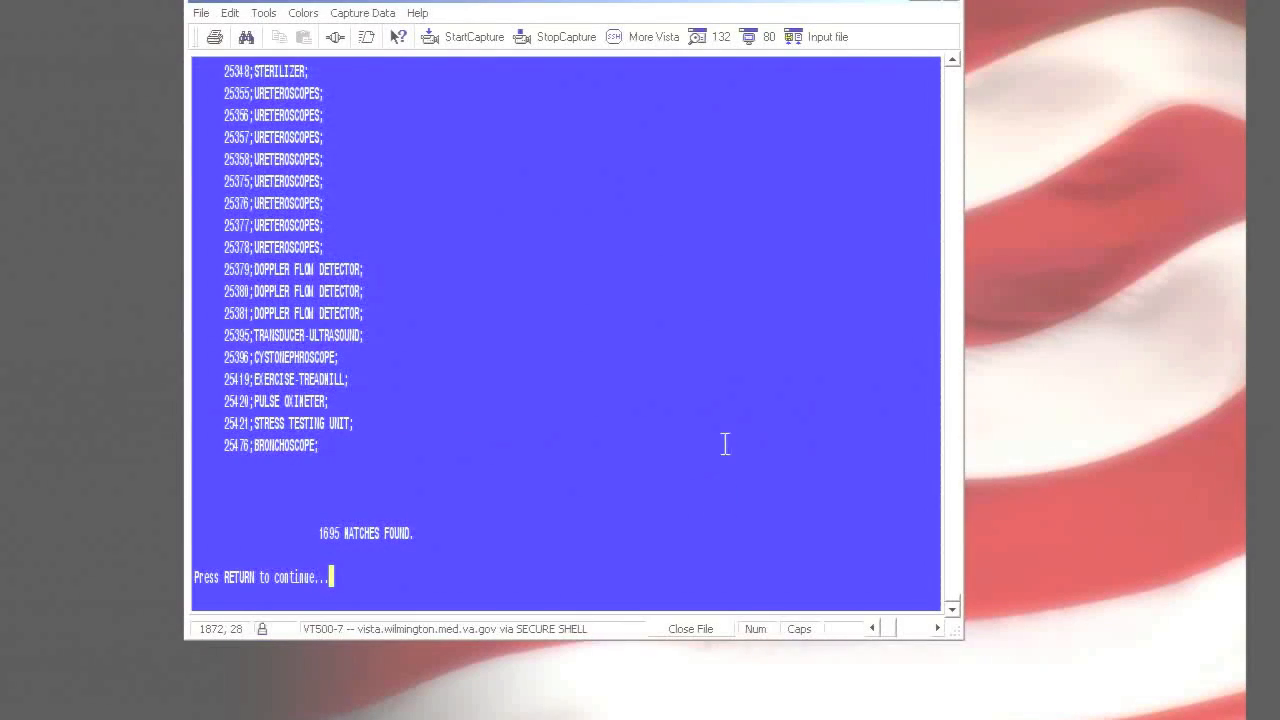
# - Stop the data capture and check the captured EC.TXT file on the desktop
pyautogui.click(583, 38)
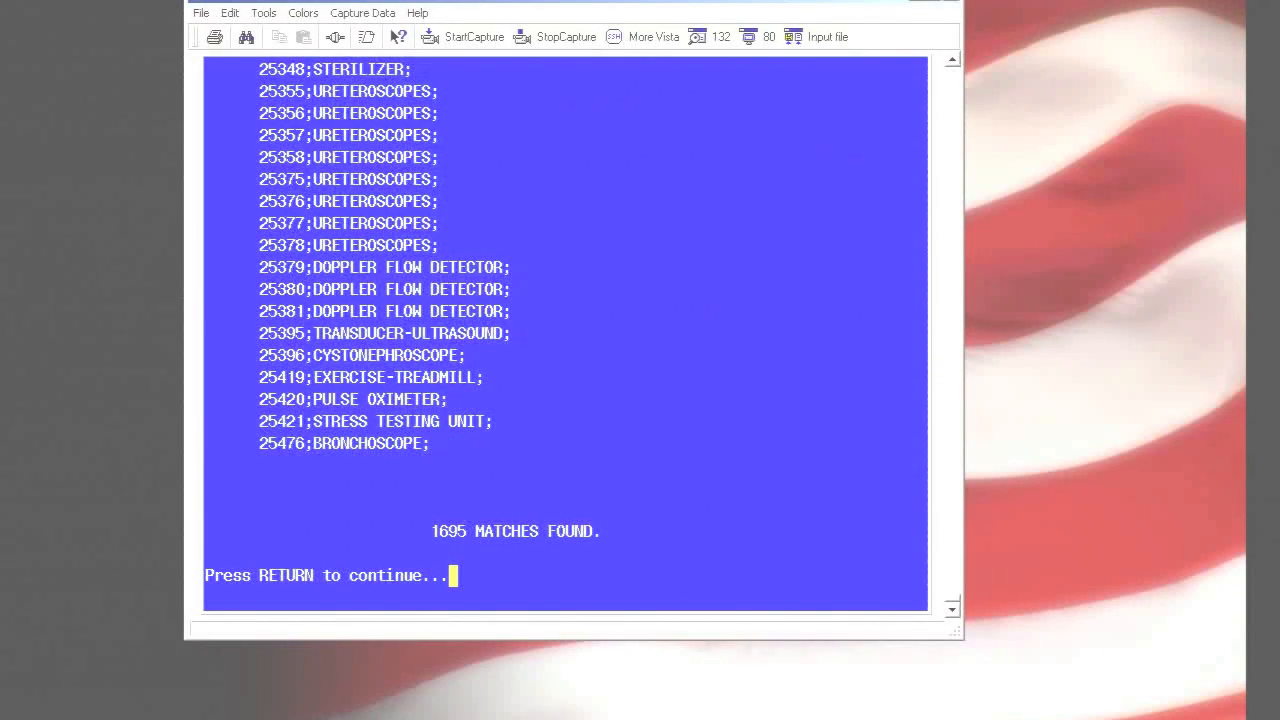
pyautogui.moveTo(640, 0); pyautogui.dragTo(988, 300)
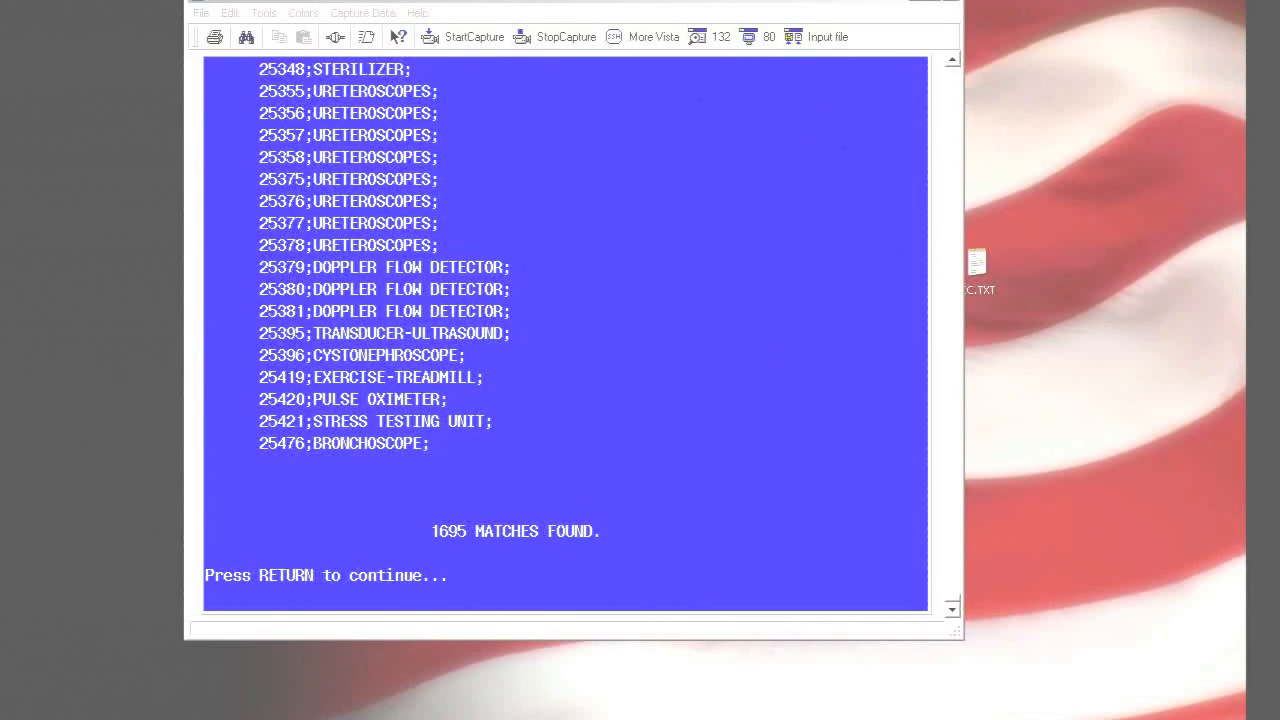
pyautogui.click(453, 576)
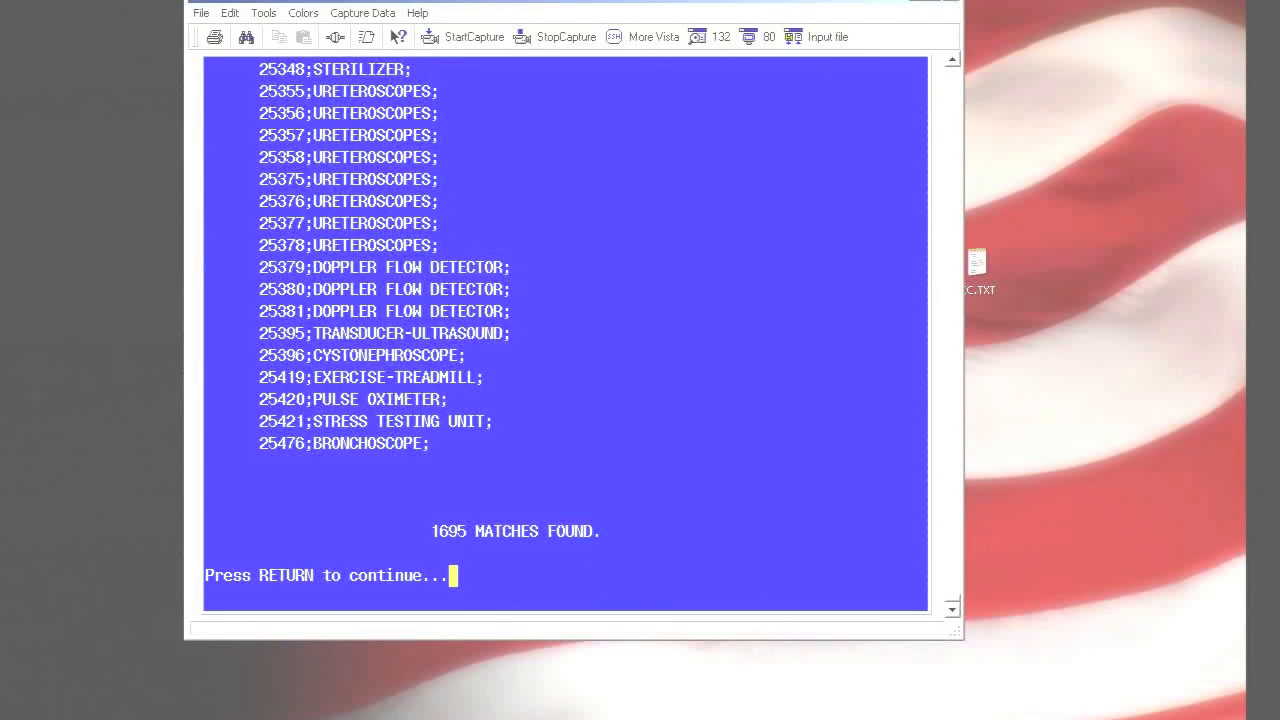
# - Switch to Excel and open EC.TXT from the desktop
pyautogui.hotkey('alt', 'Tab')
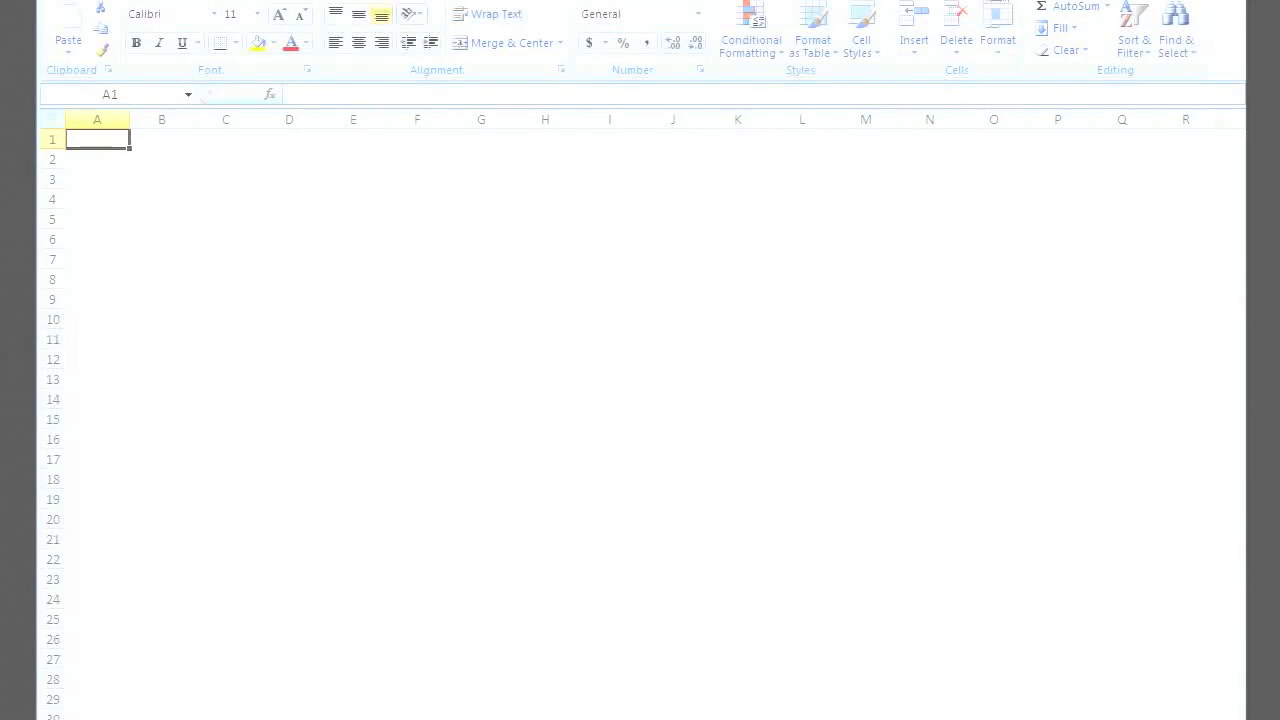
pyautogui.click(62, 1)
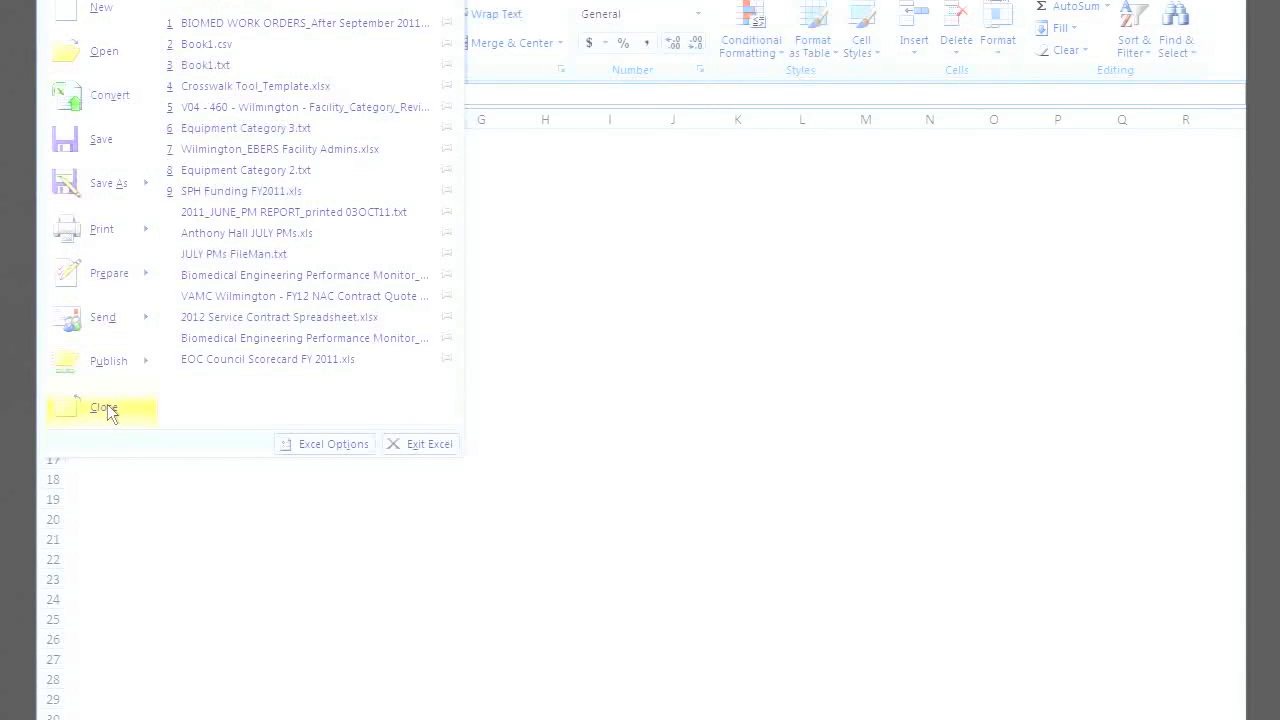
pyautogui.click(104, 53)
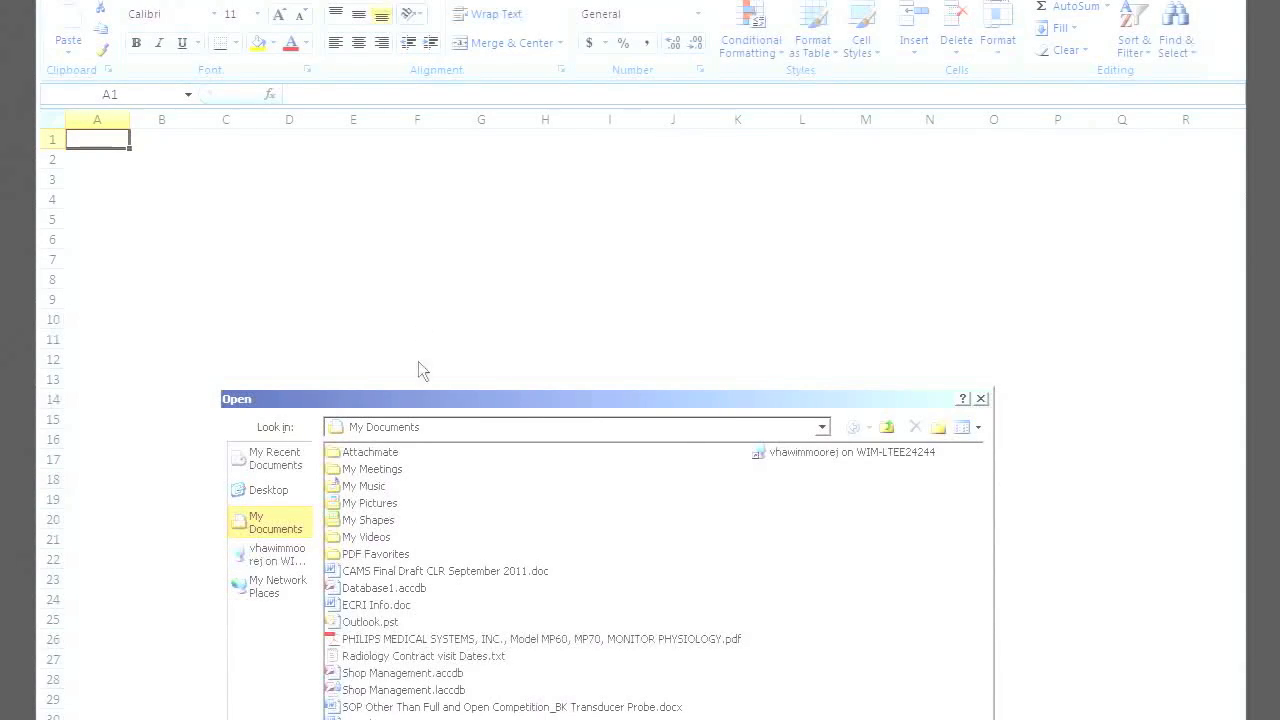
pyautogui.click(275, 490)
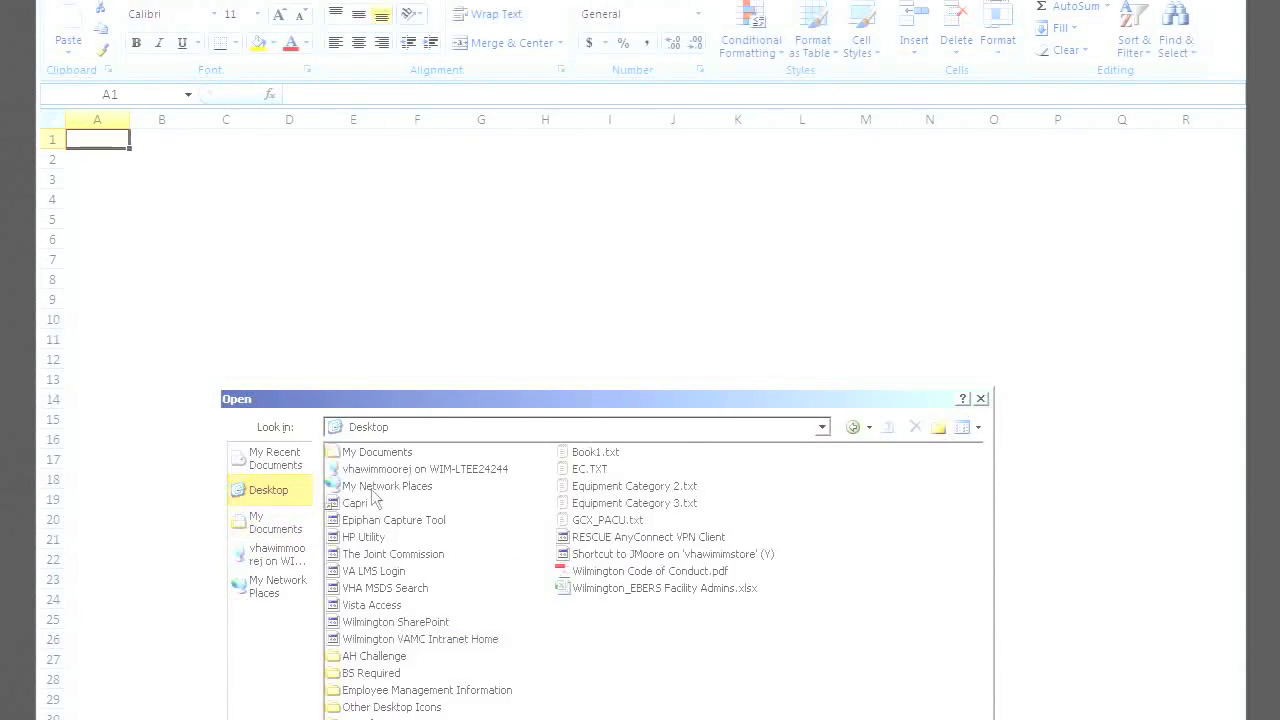
pyautogui.doubleClick(590, 469)
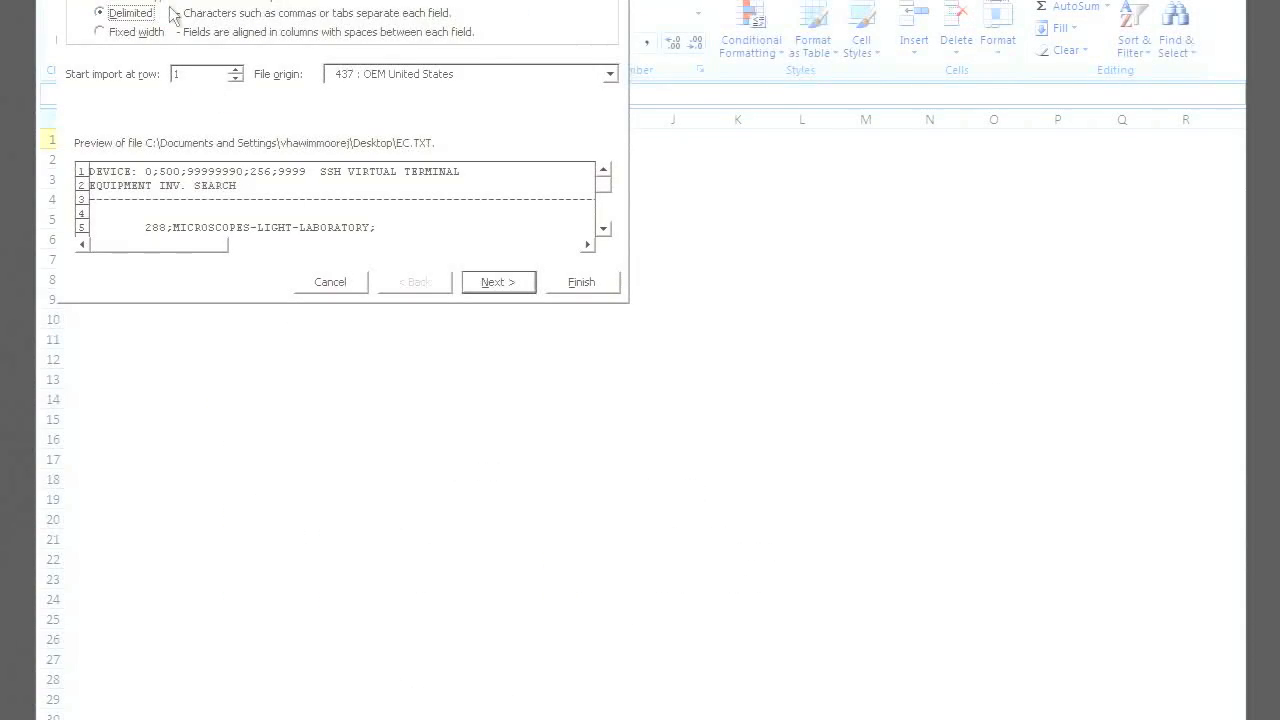
# - Import the text file as delimited data, splitting the columns at semicolons
pyautogui.click(480, 287)
pyautogui.click(81, 10)
pyautogui.click(497, 283)
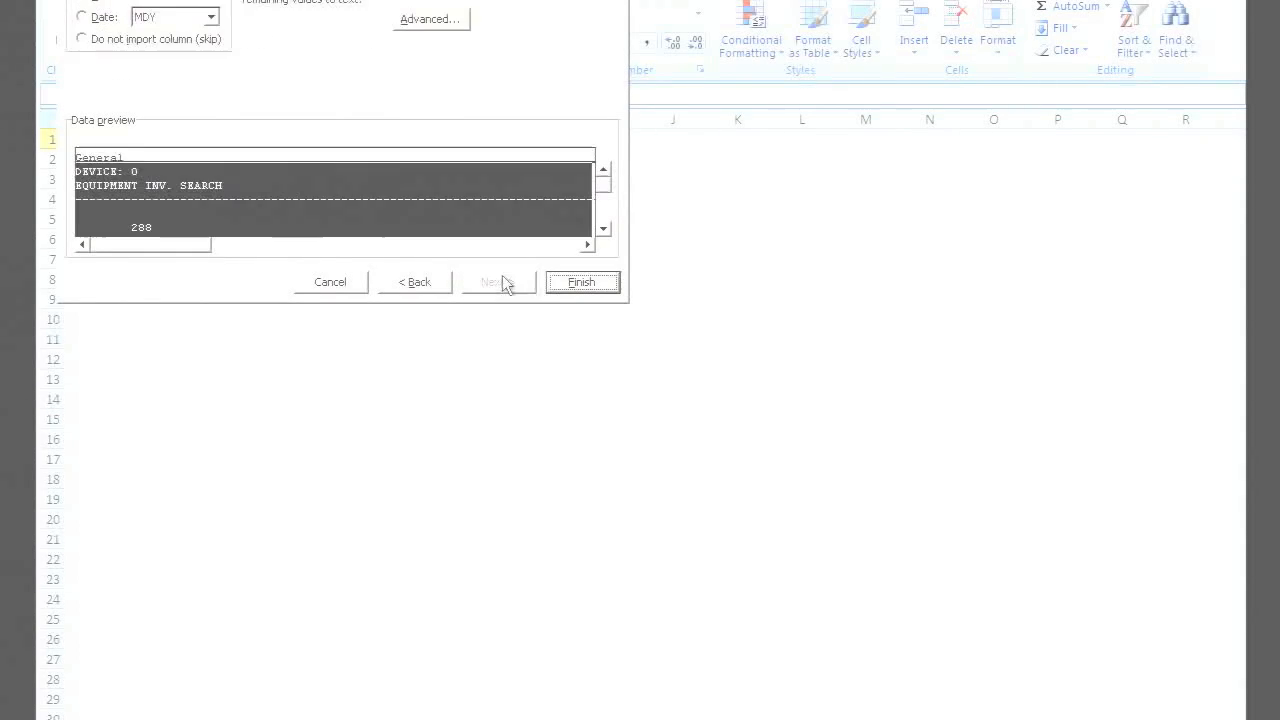
pyautogui.click(578, 282)
# - Copy the equipment category names in cells B5 to B1699
pyautogui.moveTo(177, 220); pyautogui.dragTo(174, 690)
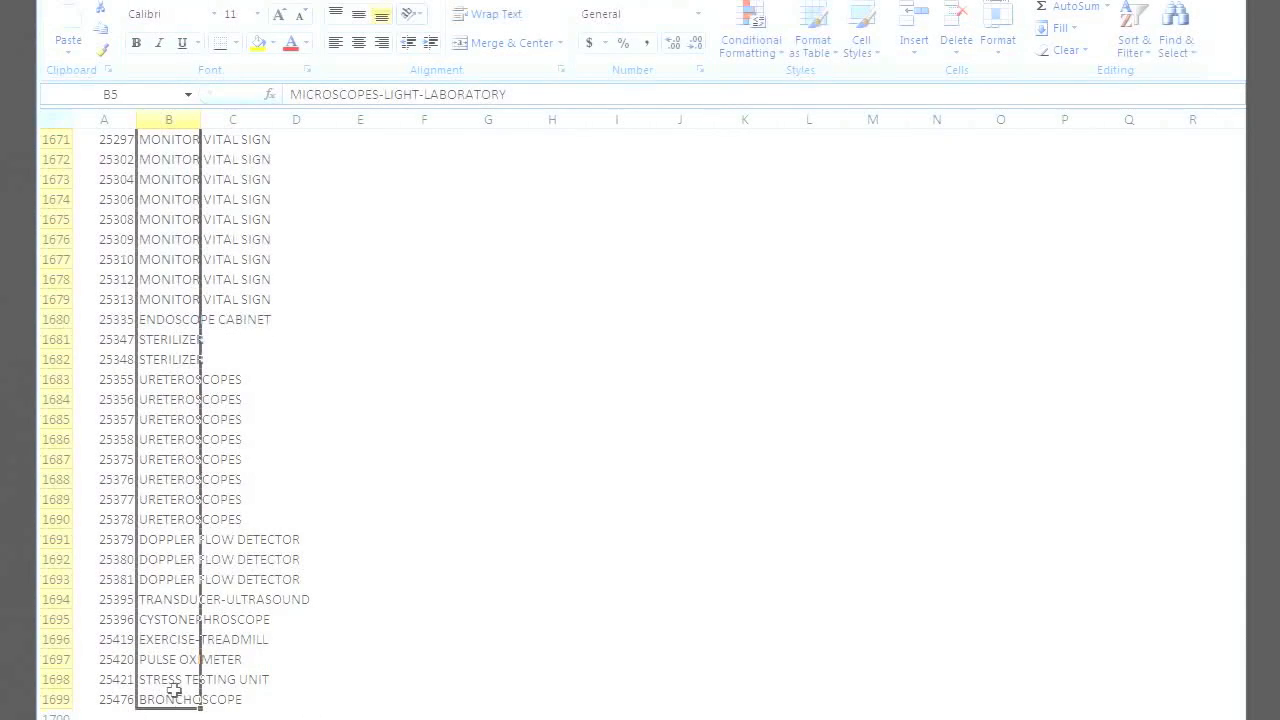
pyautogui.rightClick(174, 690)
pyautogui.click(238, 409)
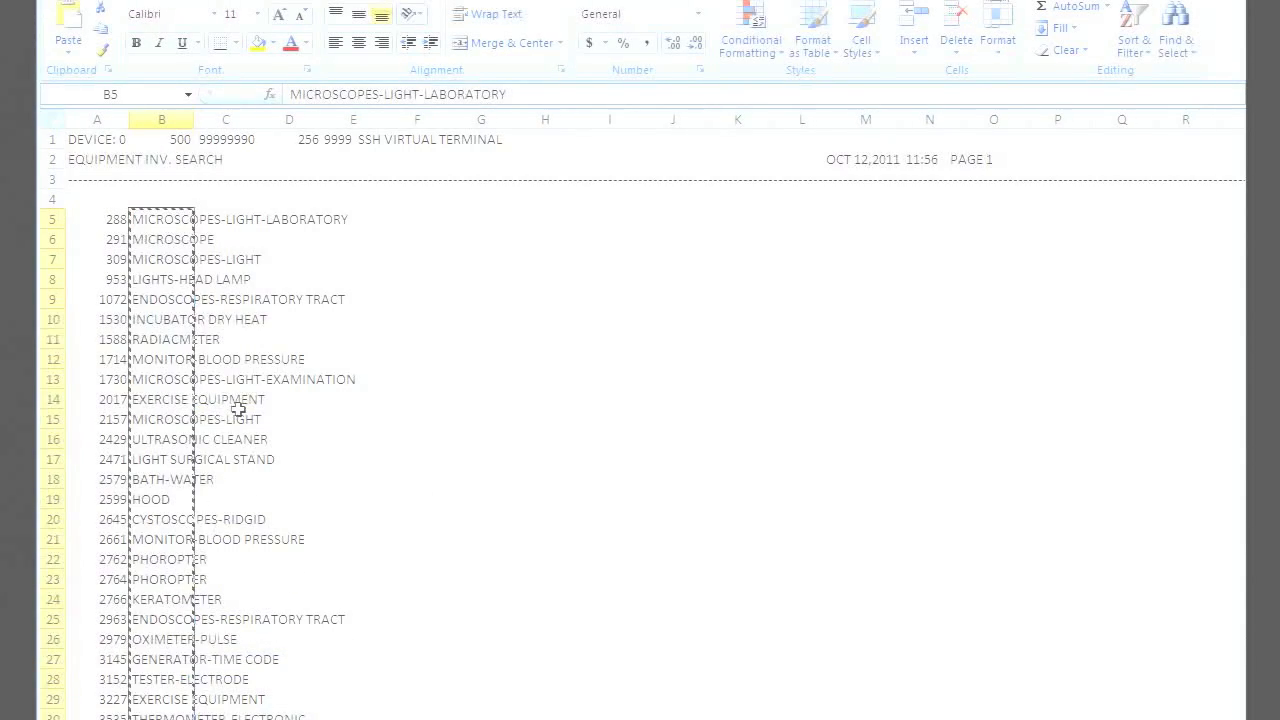
# - Switch to an empty Notepad document and paste the copied equipment category list
pyautogui.click(150, 718)
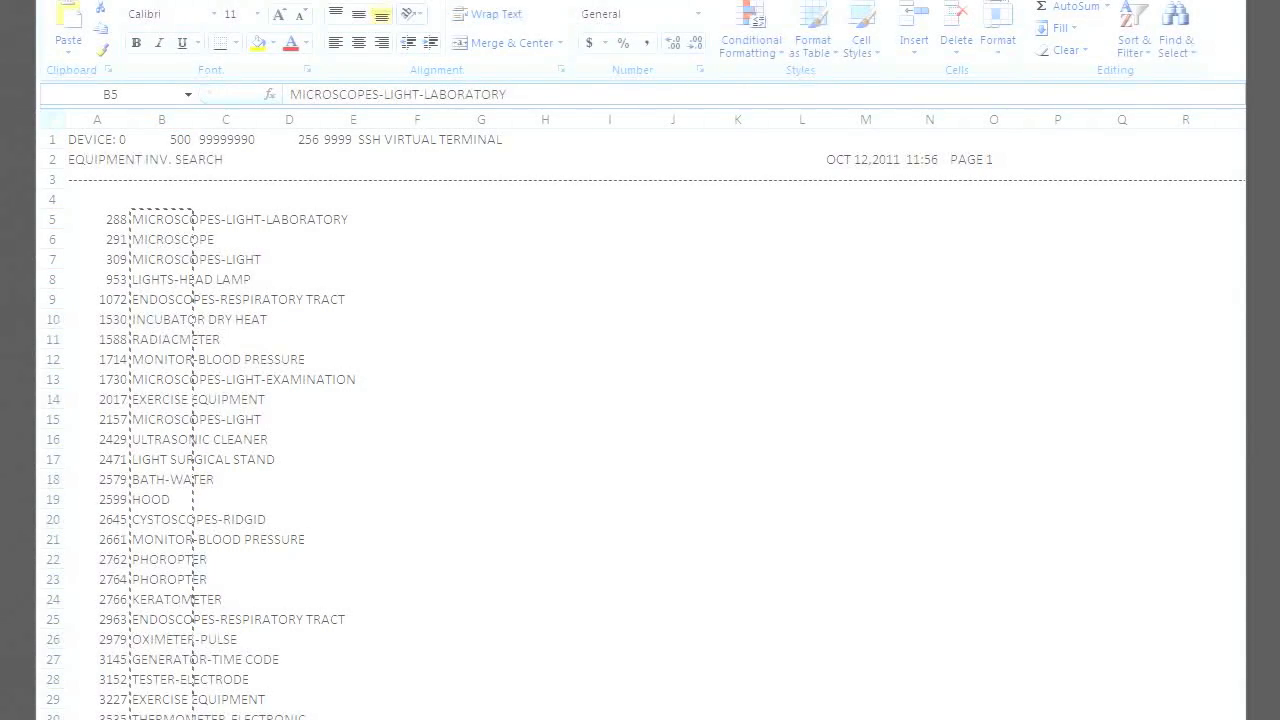
pyautogui.moveTo(0, 80); pyautogui.dragTo(178, 0)
pyautogui.rightClick(156, 36)
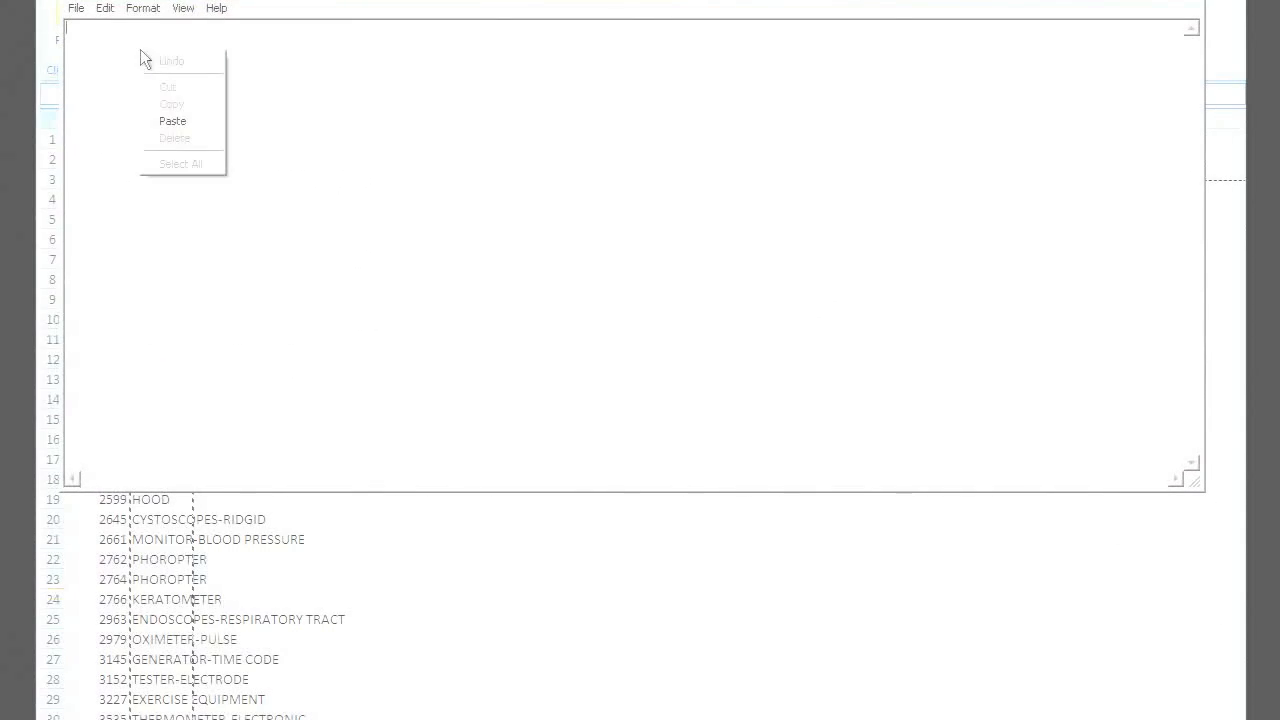
pyautogui.click(170, 120)
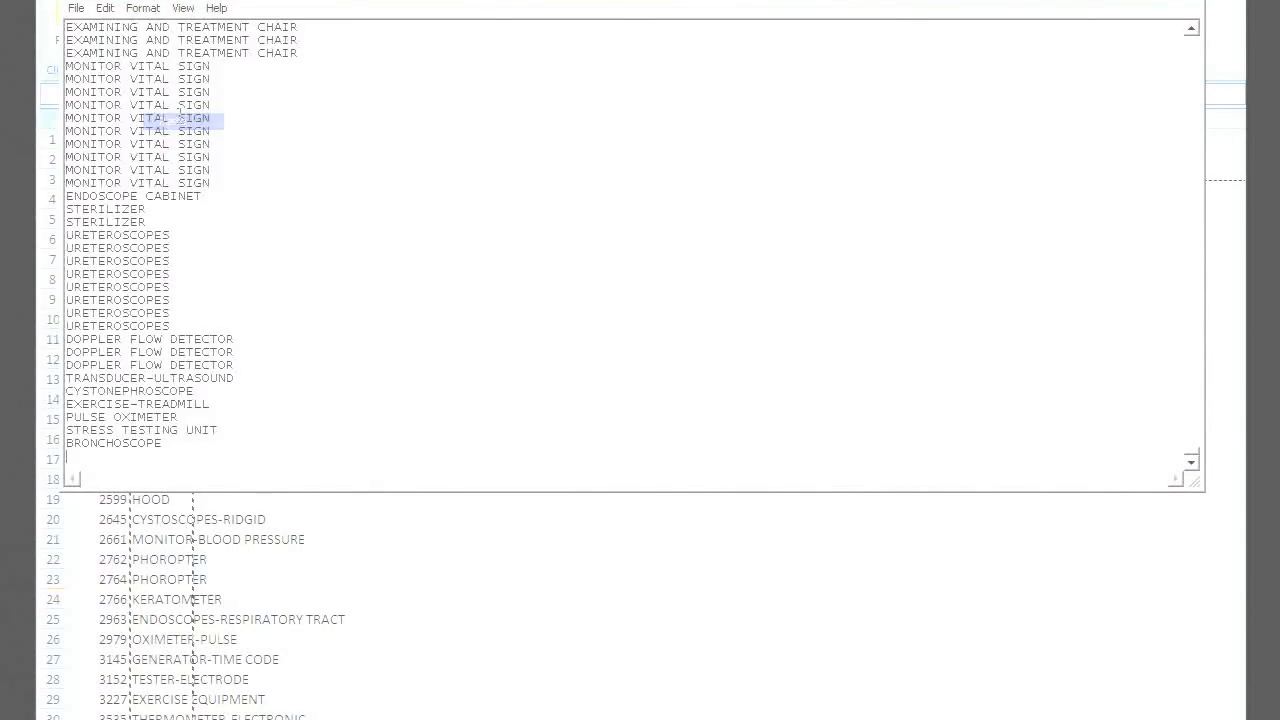
# - Save the category list to the desktop as ECAT.txt with Unicode encoding, and close Notepad and the Excel workbook without keeping the clipboard
pyautogui.click(76, 8)
pyautogui.click(112, 78)
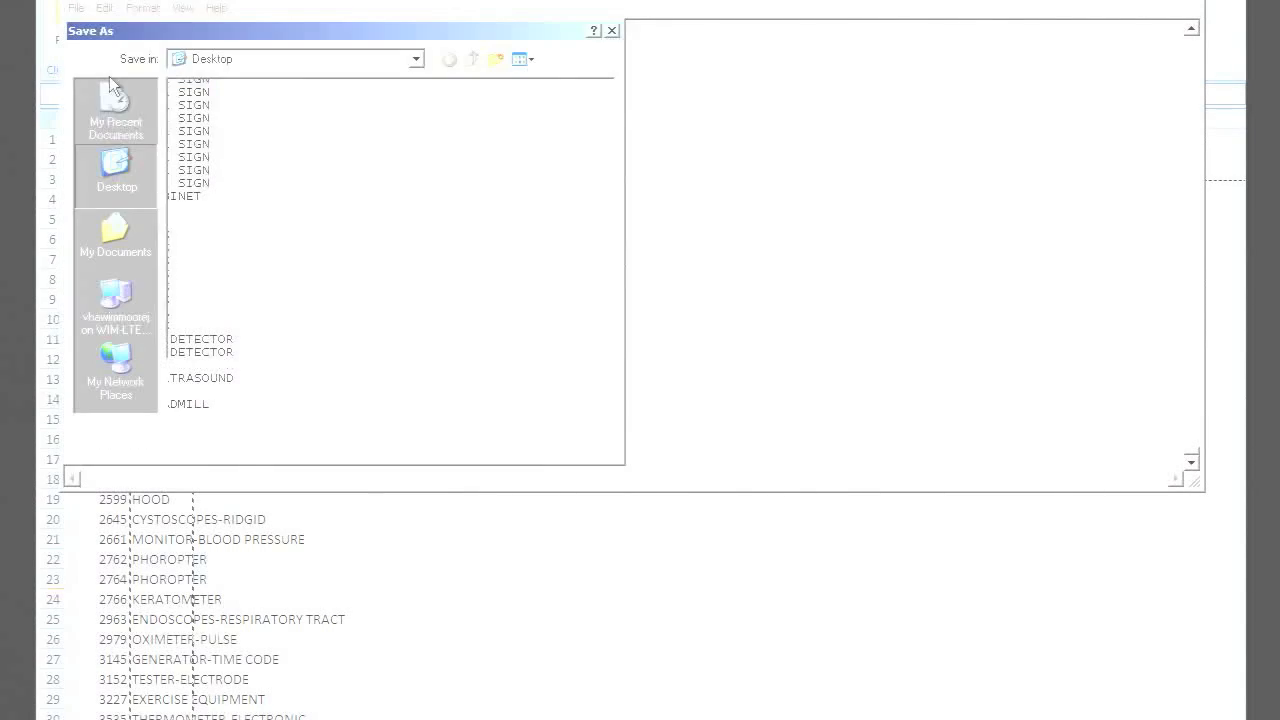
pyautogui.write('e')
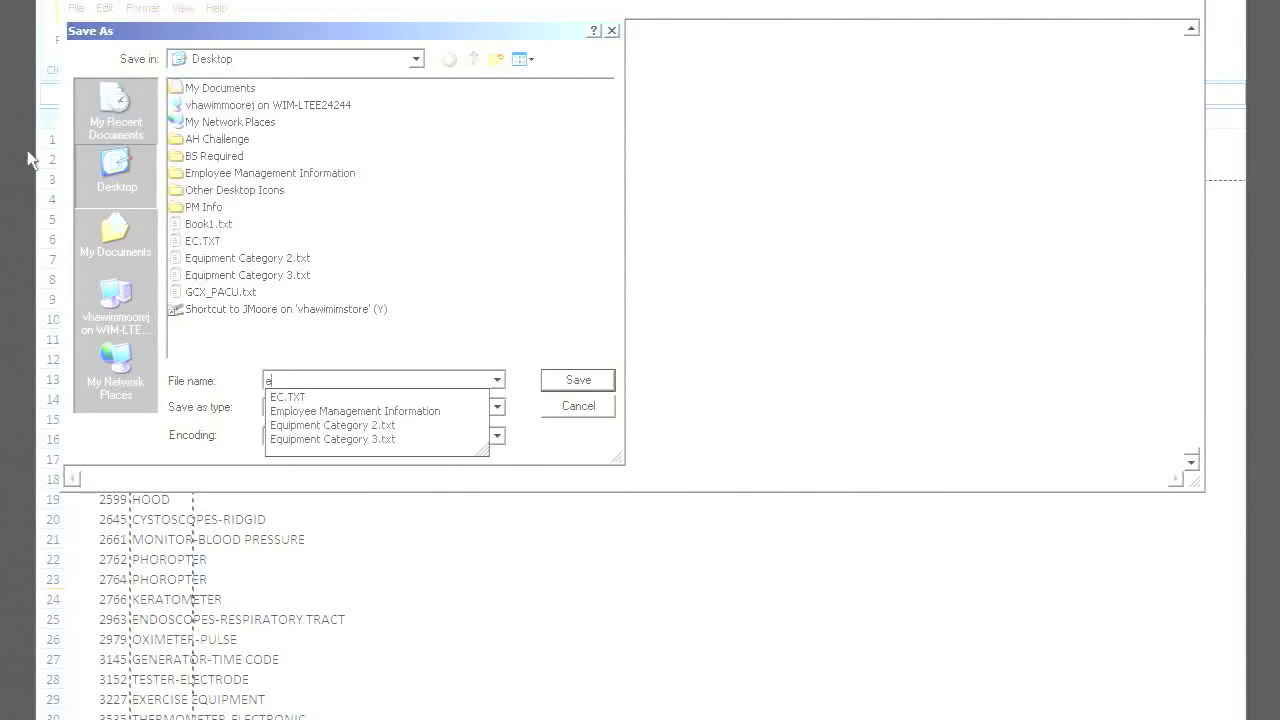
pyautogui.press('BackSpace')
pyautogui.write('ECAT.')
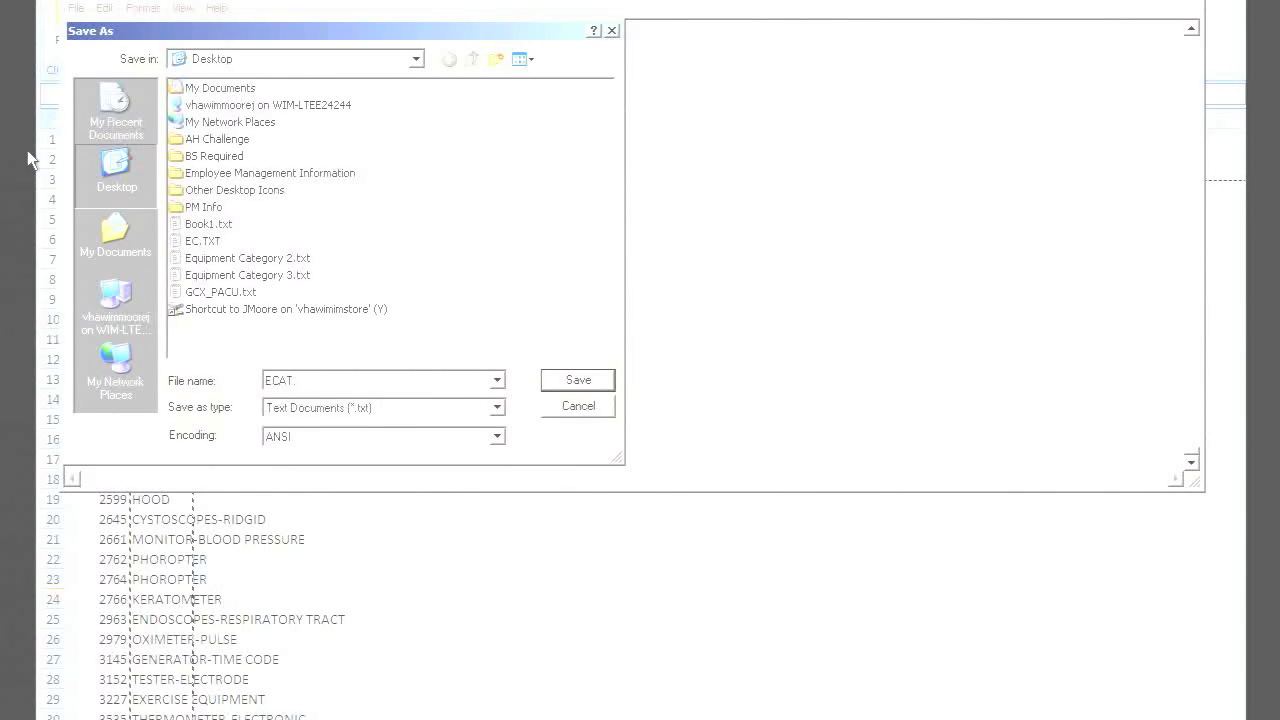
pyautogui.write('txt')
pyautogui.click(460, 440)
pyautogui.click(475, 466)
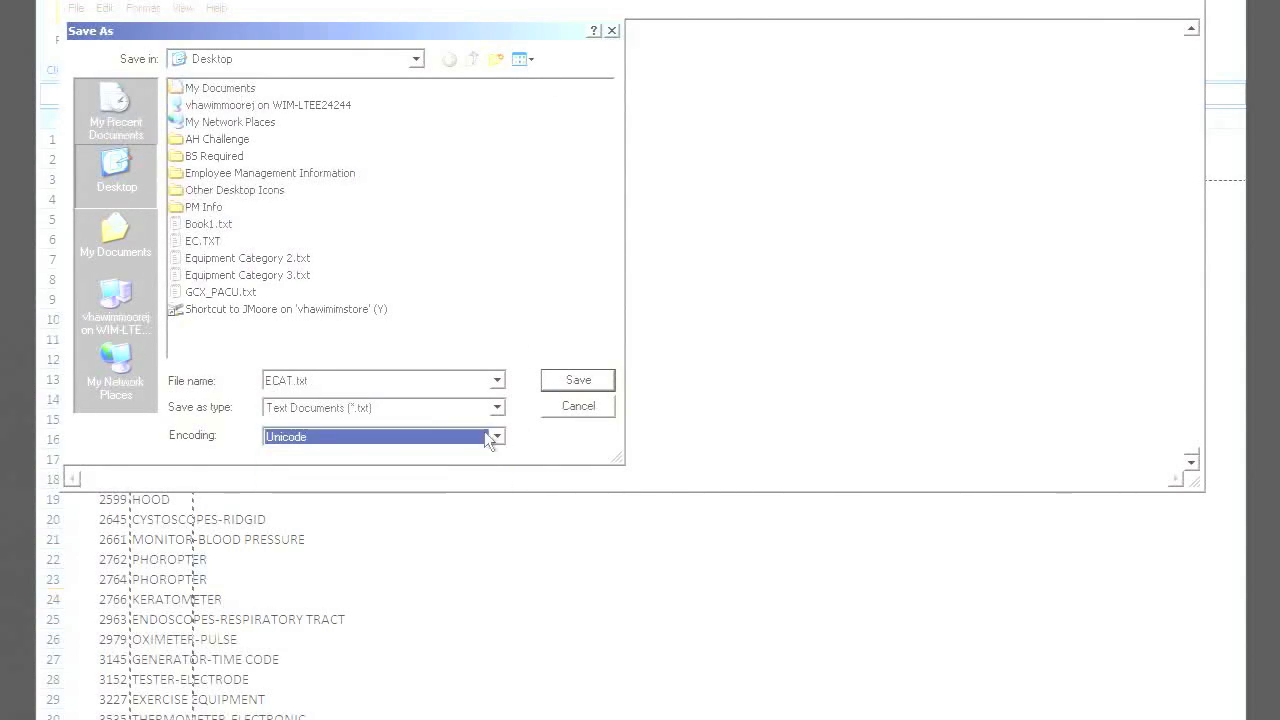
pyautogui.click(551, 385)
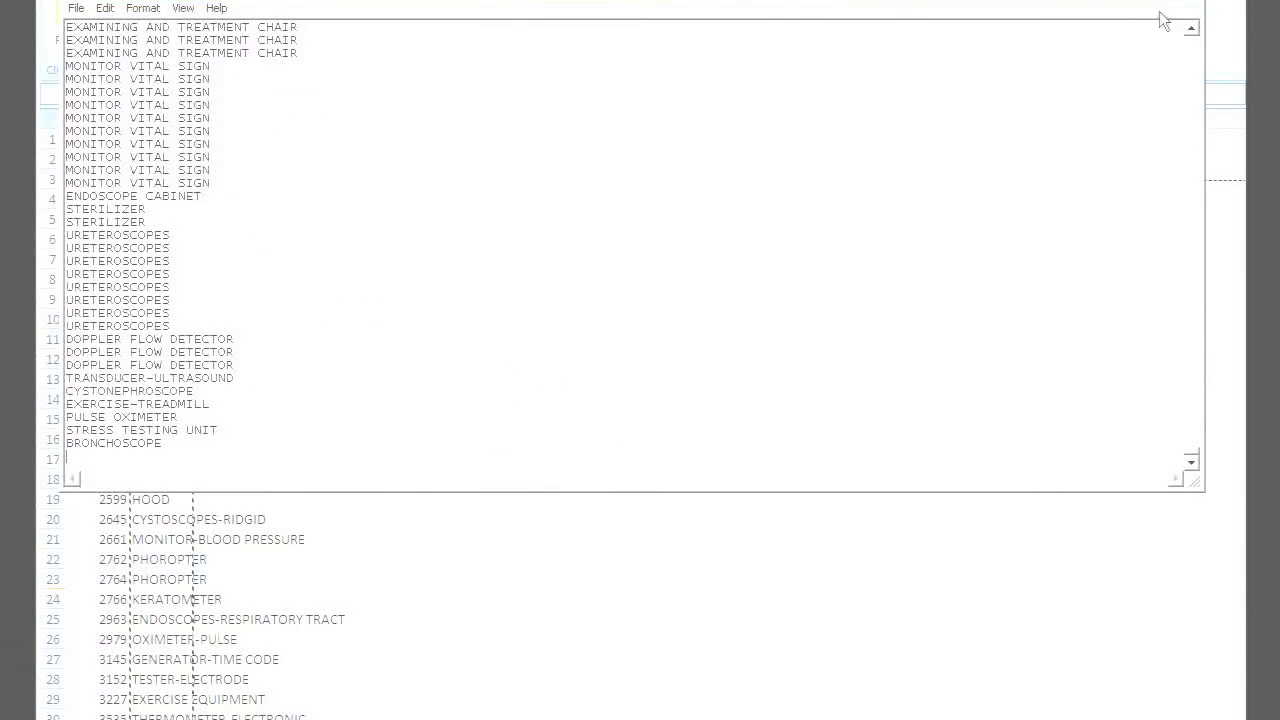
pyautogui.click(1190, 2)
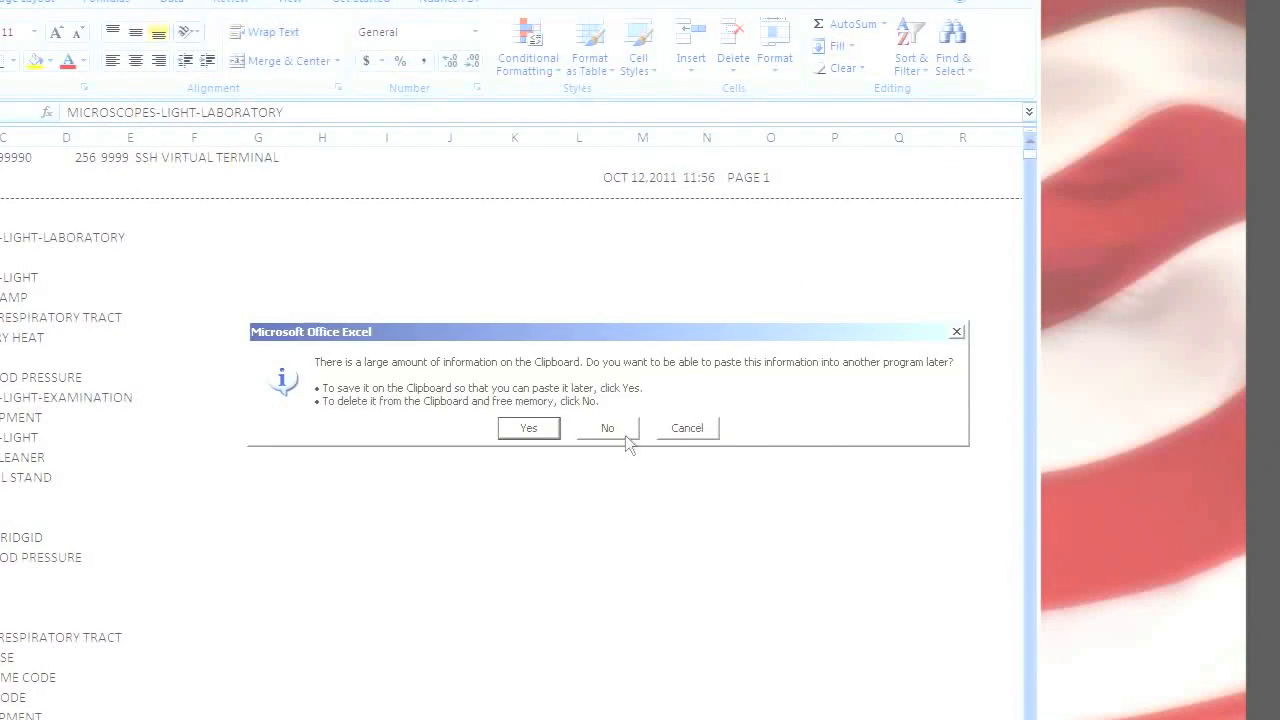
pyautogui.click(607, 427)
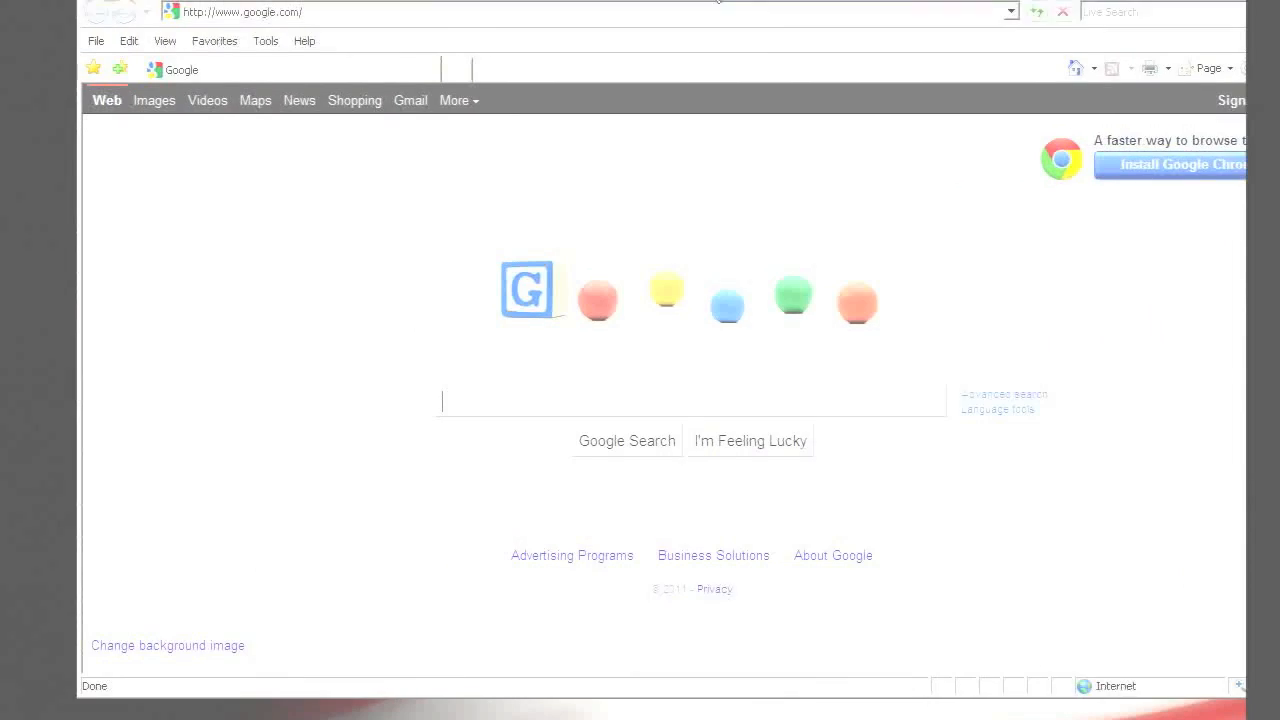
# - In Internet Explorer, go to the favorited MDNS site and open Crosswalk Tool_Template from Resource Documents in Shared Documents
pyautogui.click(196, 32)
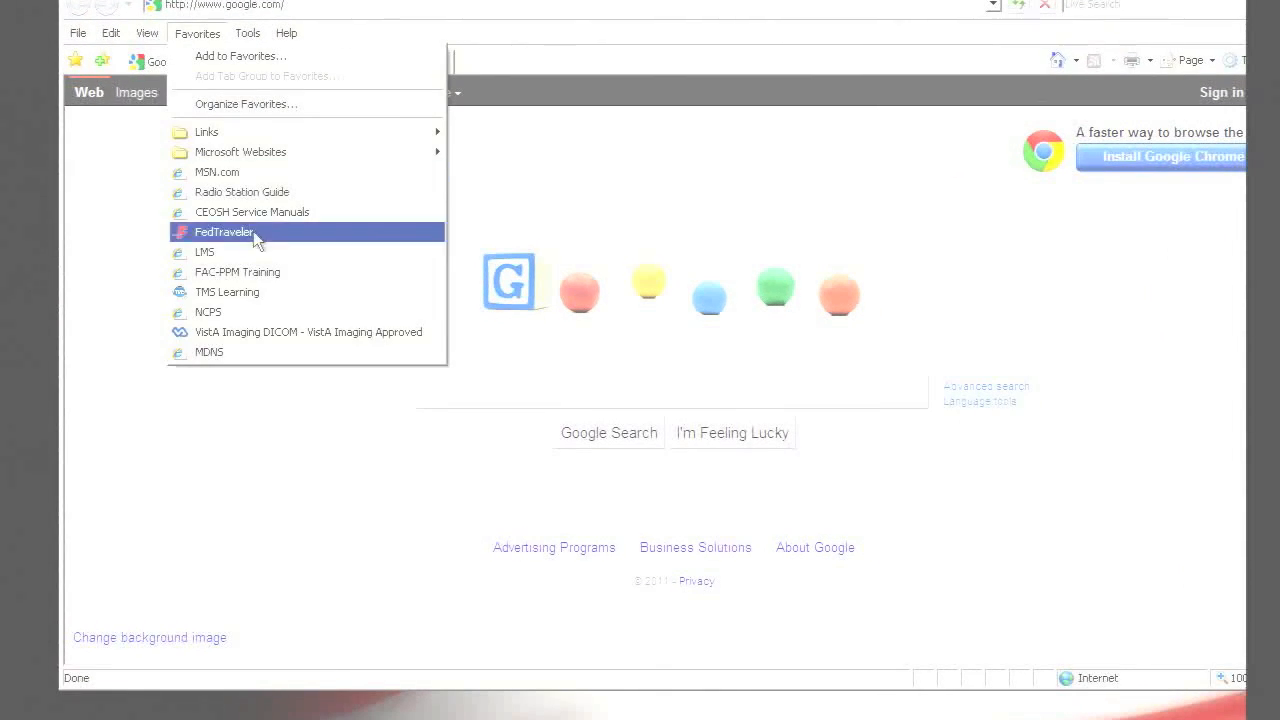
pyautogui.click(238, 348)
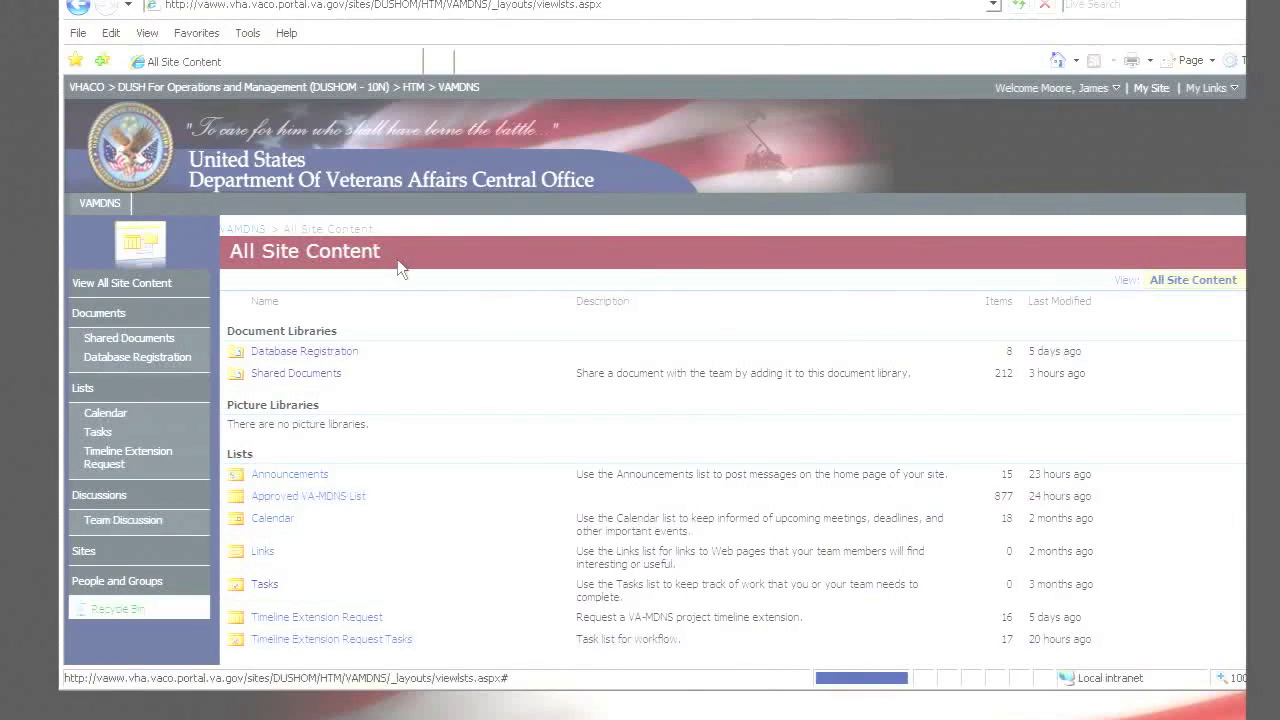
pyautogui.click(310, 374)
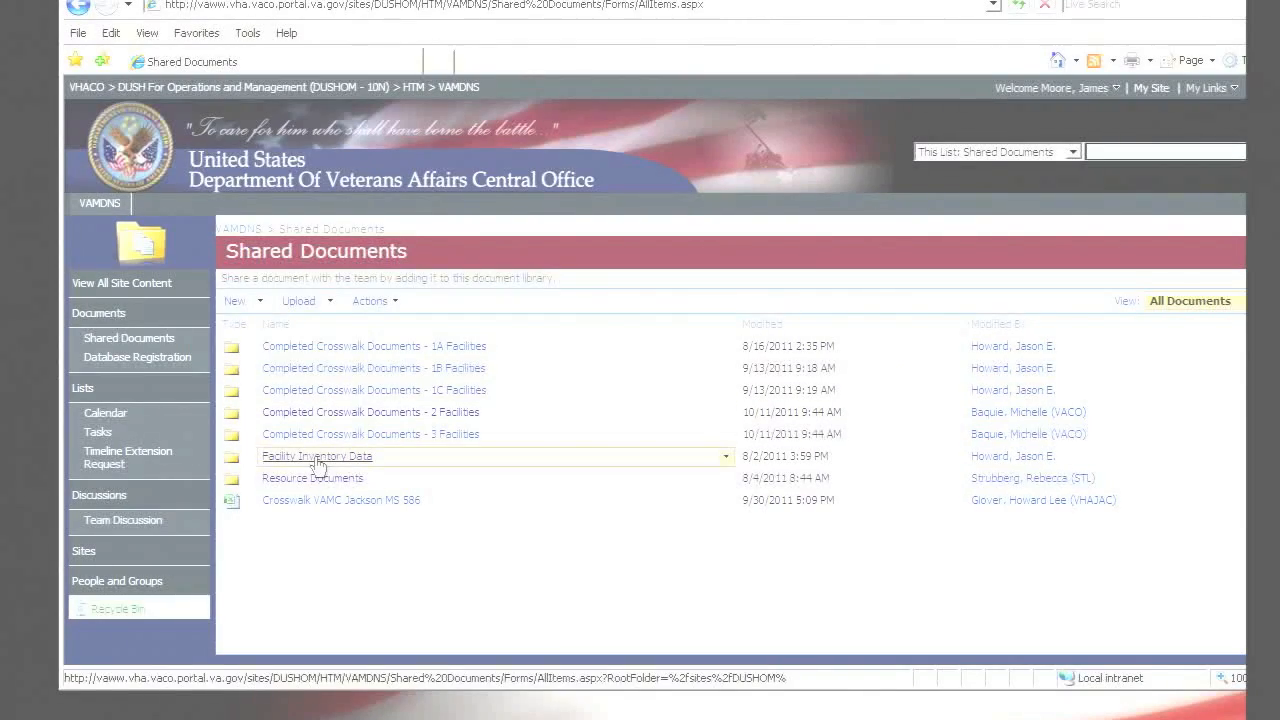
pyautogui.click(300, 480)
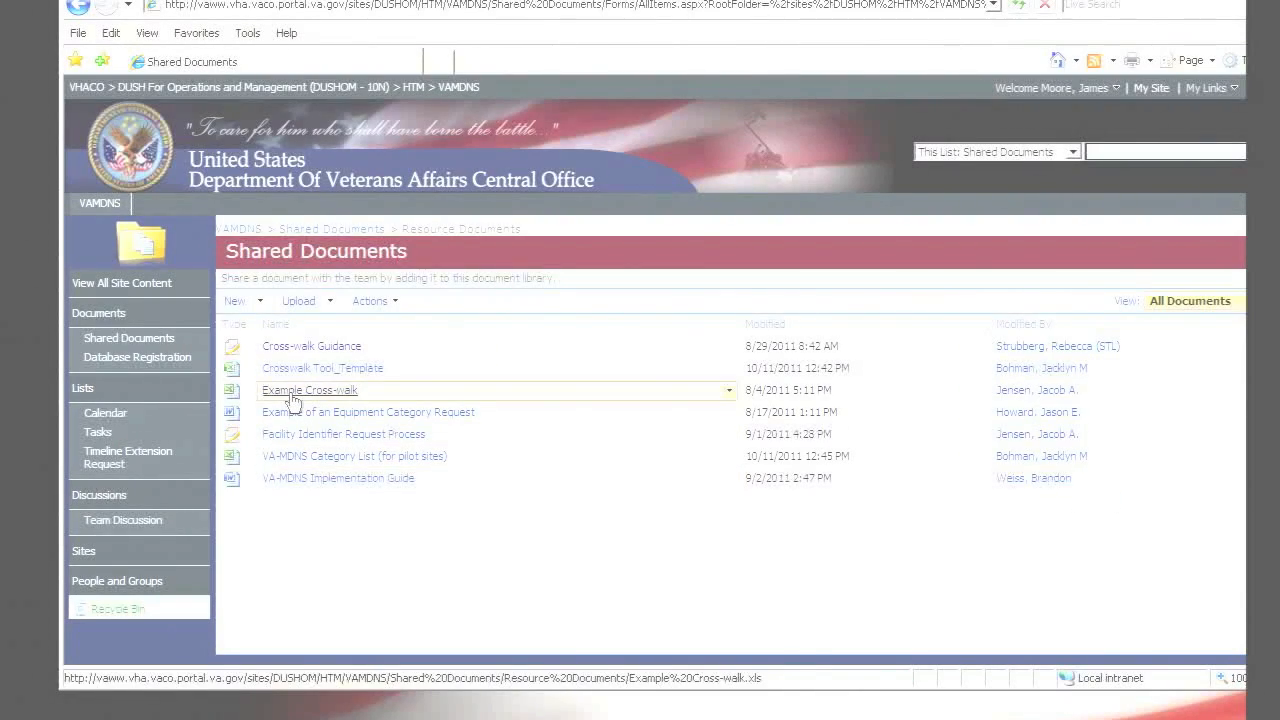
pyautogui.click(284, 367)
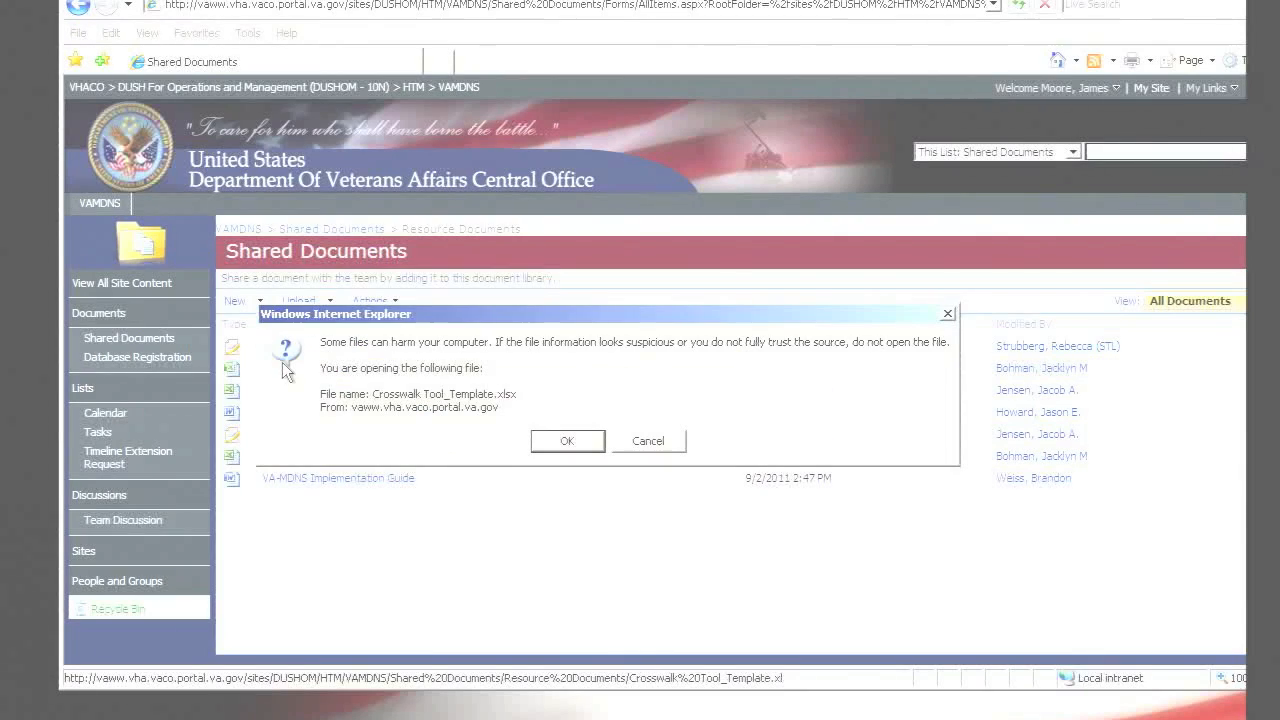
pyautogui.click(570, 440)
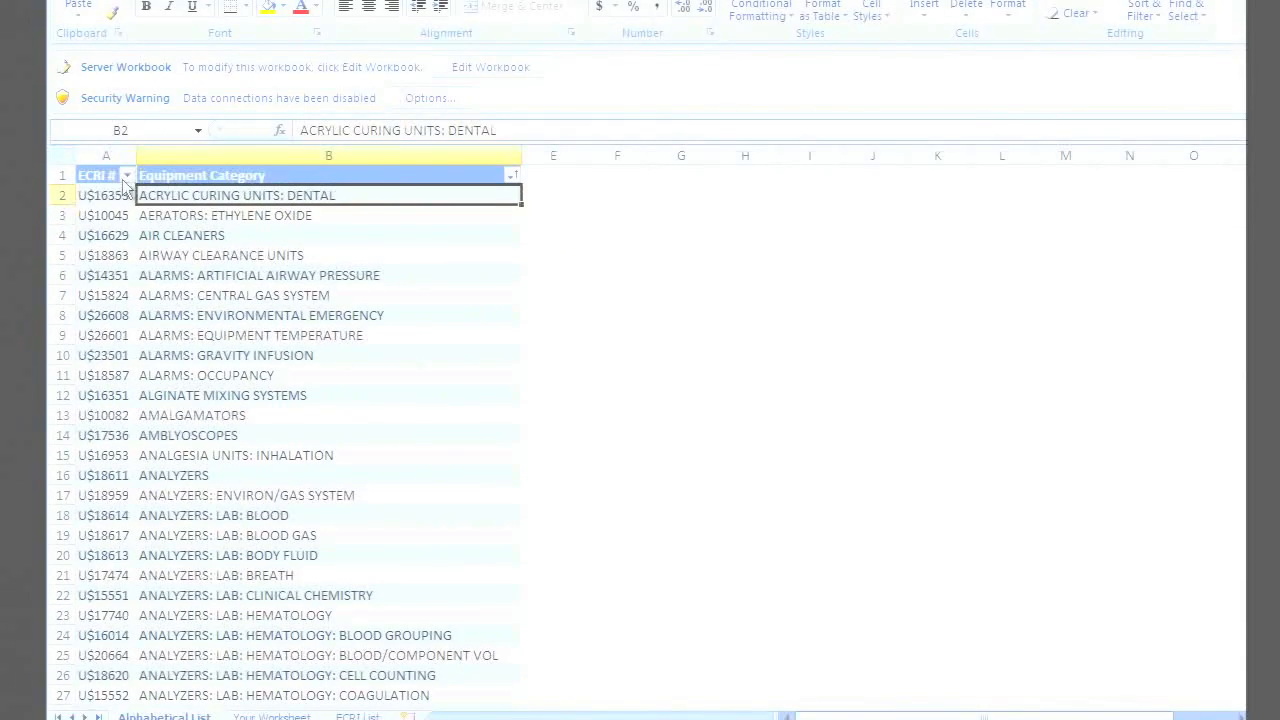
# - Copy the ECRI numbers and equipment categories in cells A2 to B878 of the Alphabetical List sheet
pyautogui.moveTo(100, 193); pyautogui.dragTo(365, 681)
pyautogui.rightClick(365, 681)
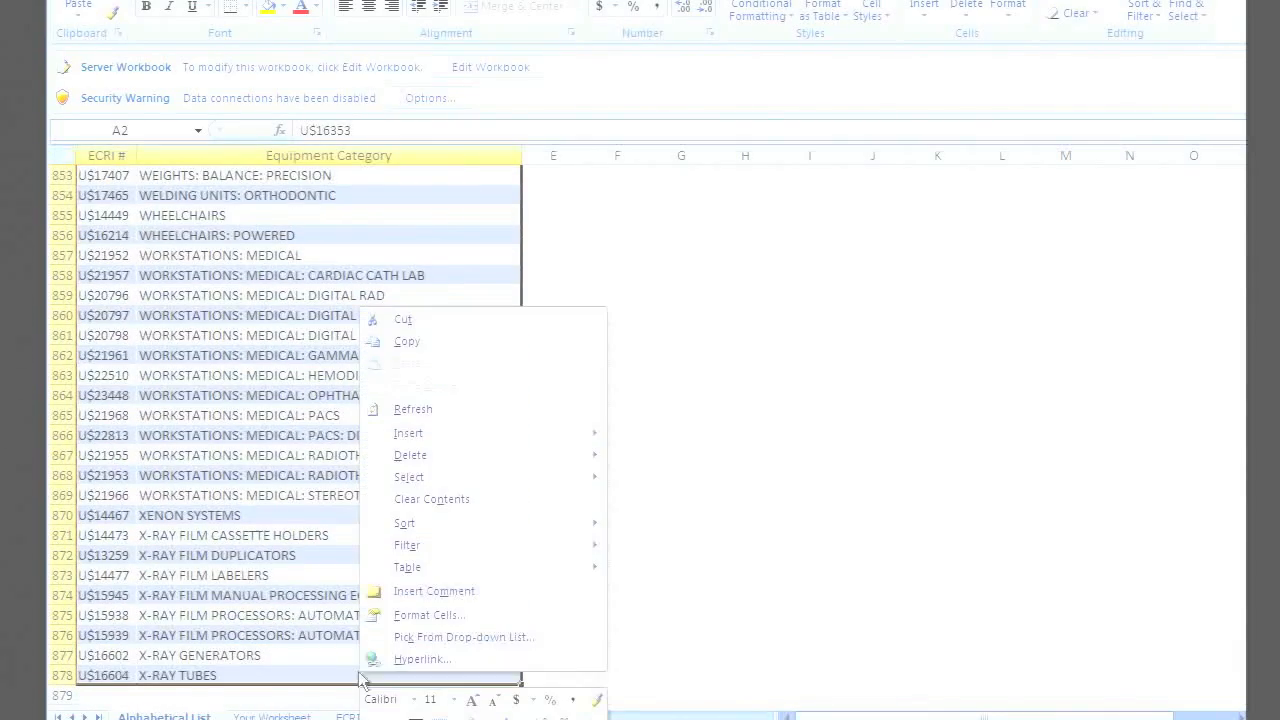
pyautogui.click(415, 344)
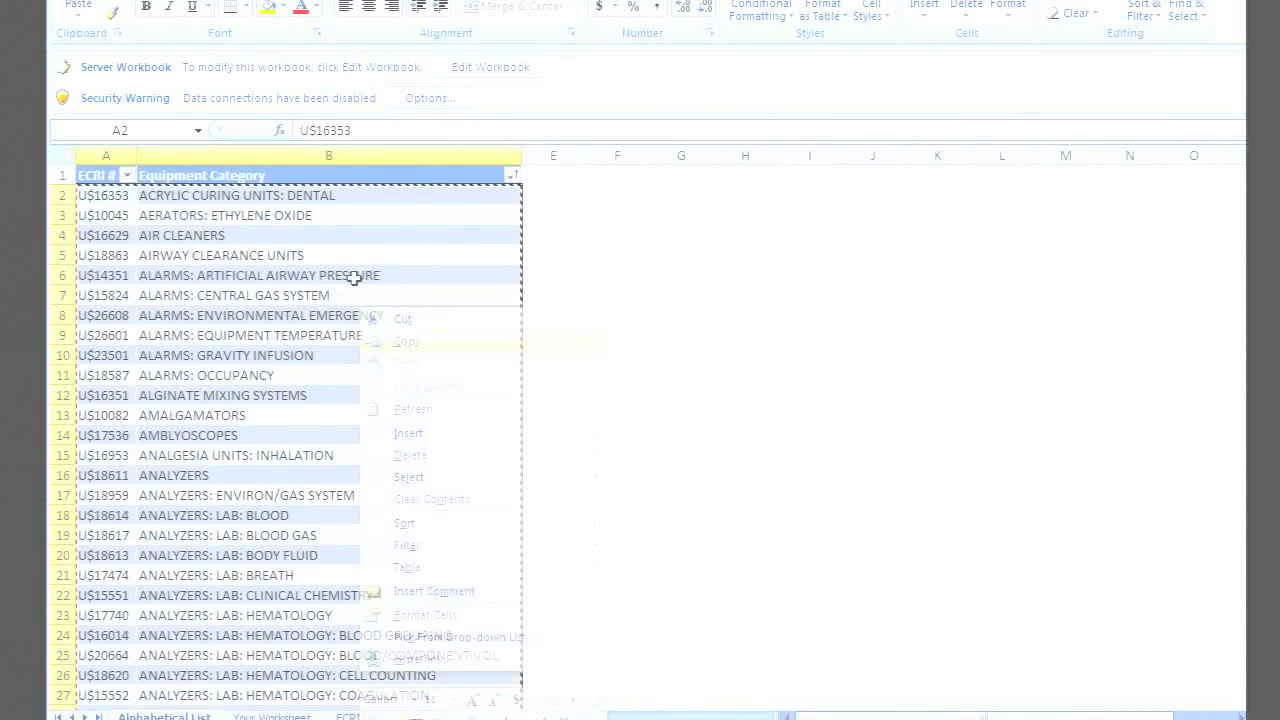
# - Create a blank workbook and paste the copied ECRI numbers and categories starting at cell A1
pyautogui.click(70, 1)
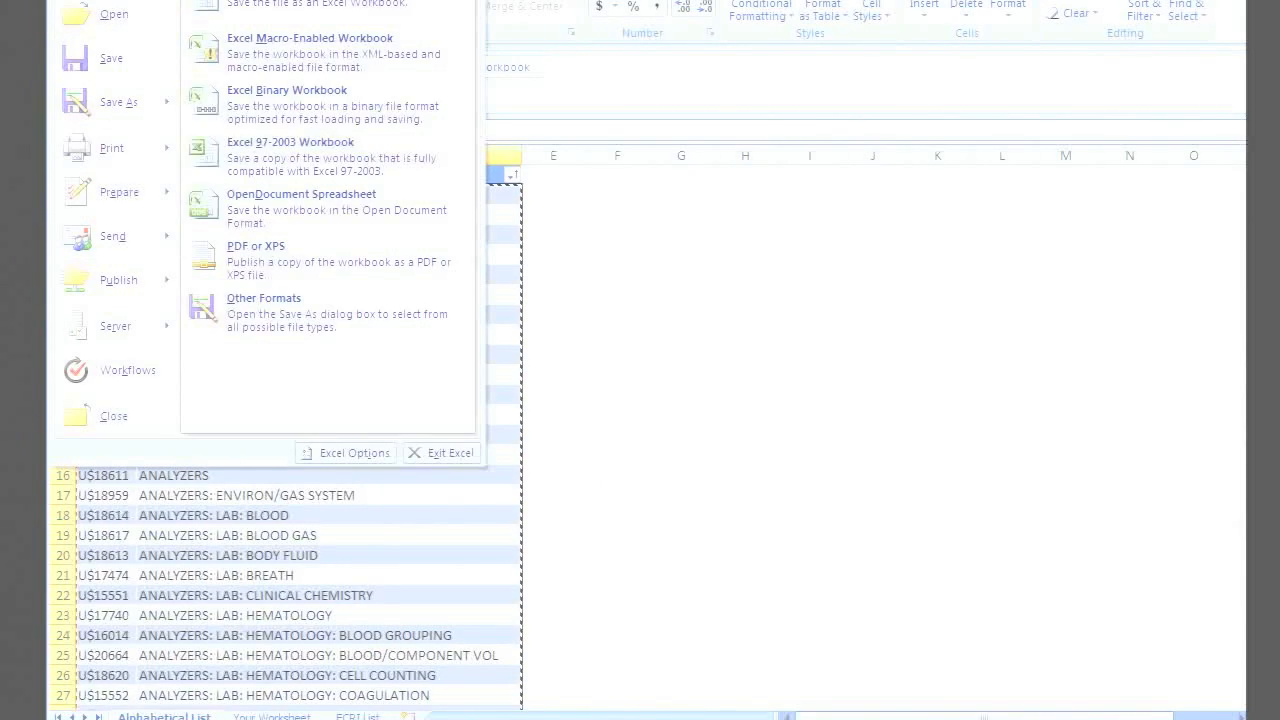
pyautogui.click(114, 1)
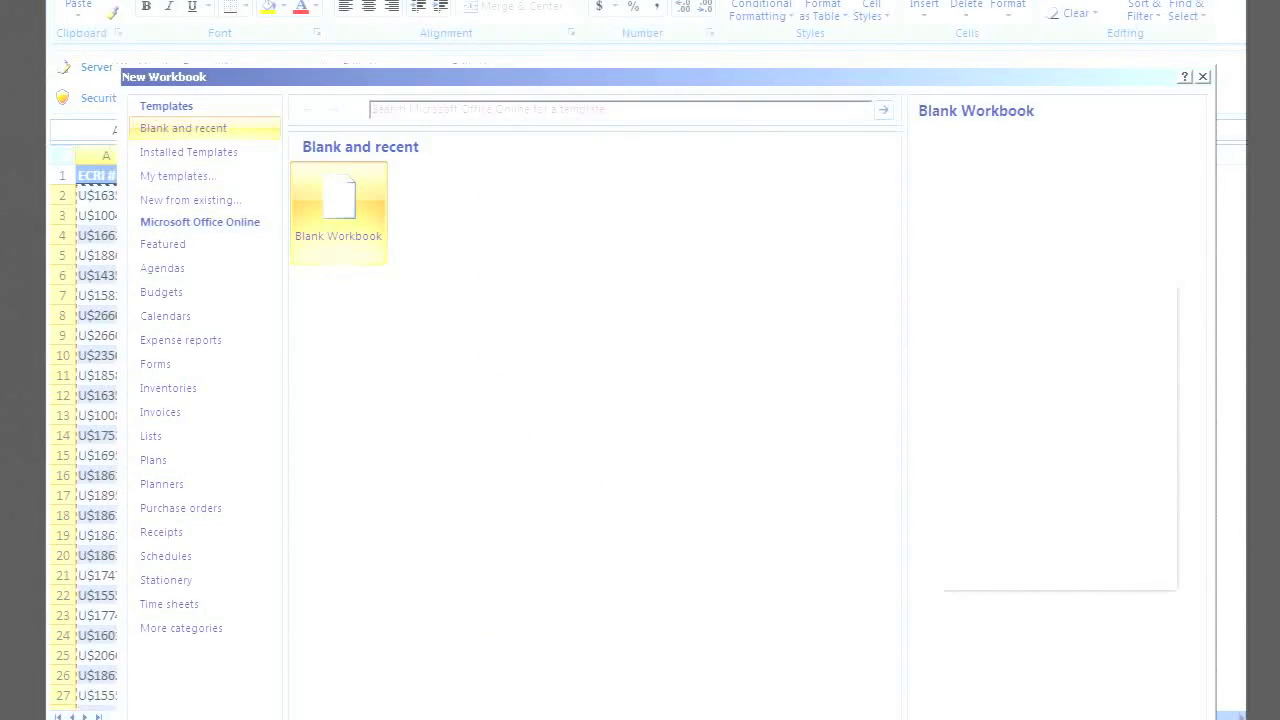
pyautogui.click(1098, 719)
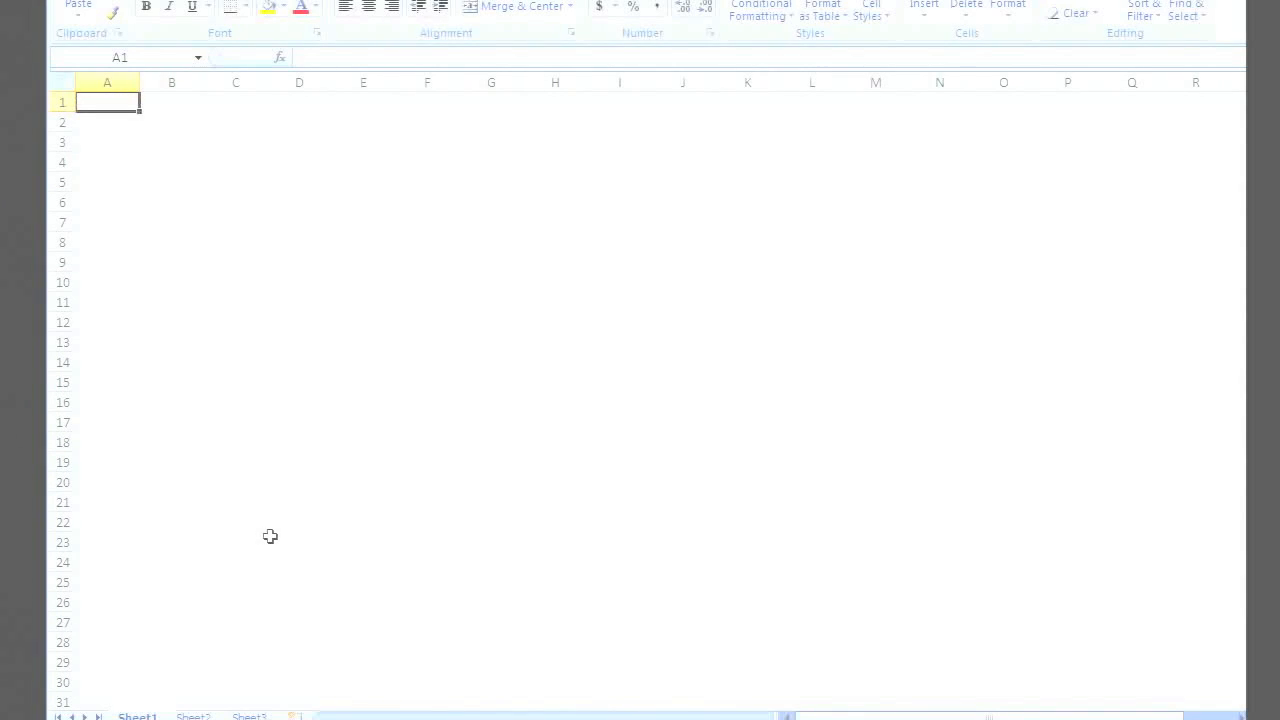
pyautogui.hotkey('ctrl', 'v')
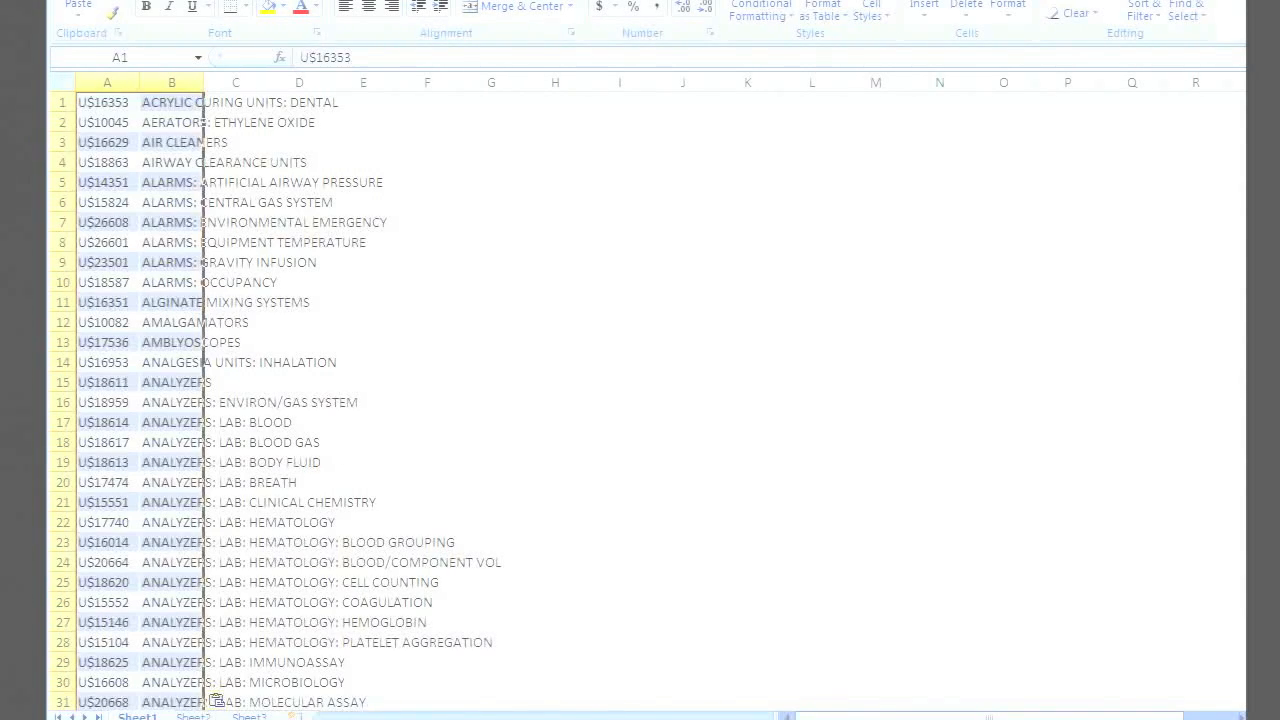
pyautogui.moveTo(334, 201); pyautogui.dragTo(300, 201)
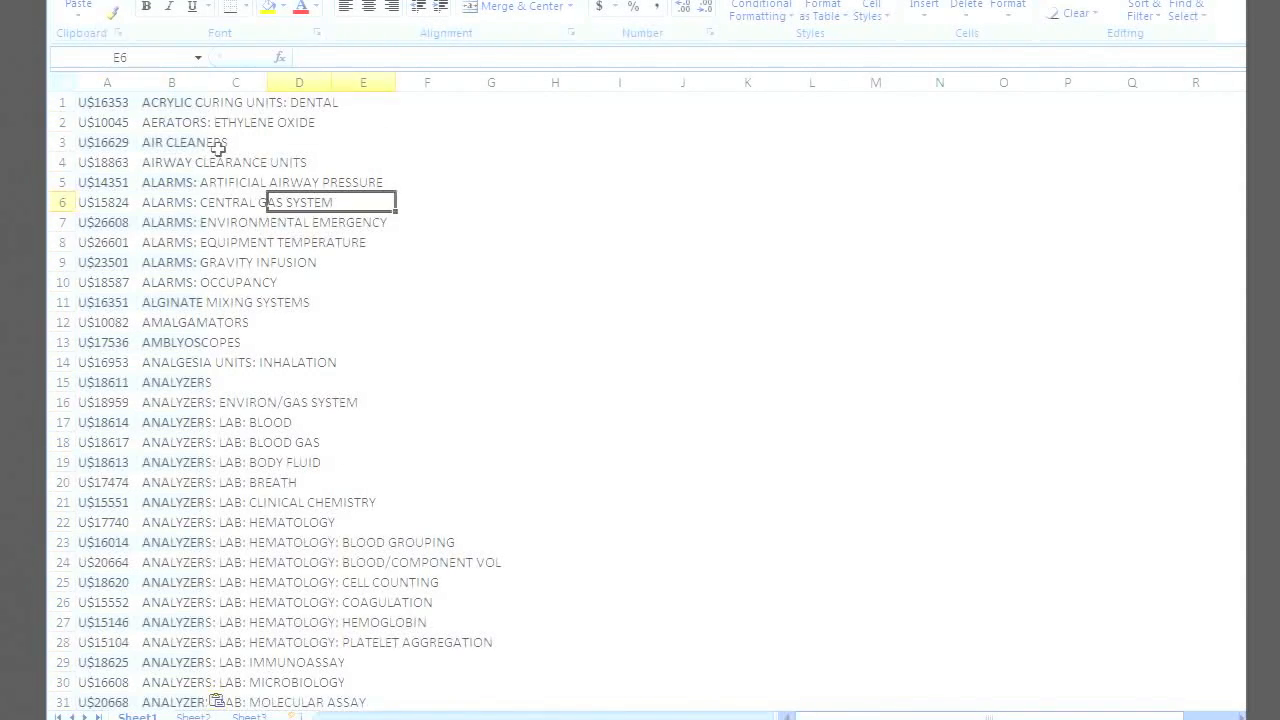
# - Copy the whole ECRI number column A and paste it into column C, starting at cell C1
pyautogui.moveTo(120, 100); pyautogui.dragTo(107, 714)
pyautogui.click(107, 82)
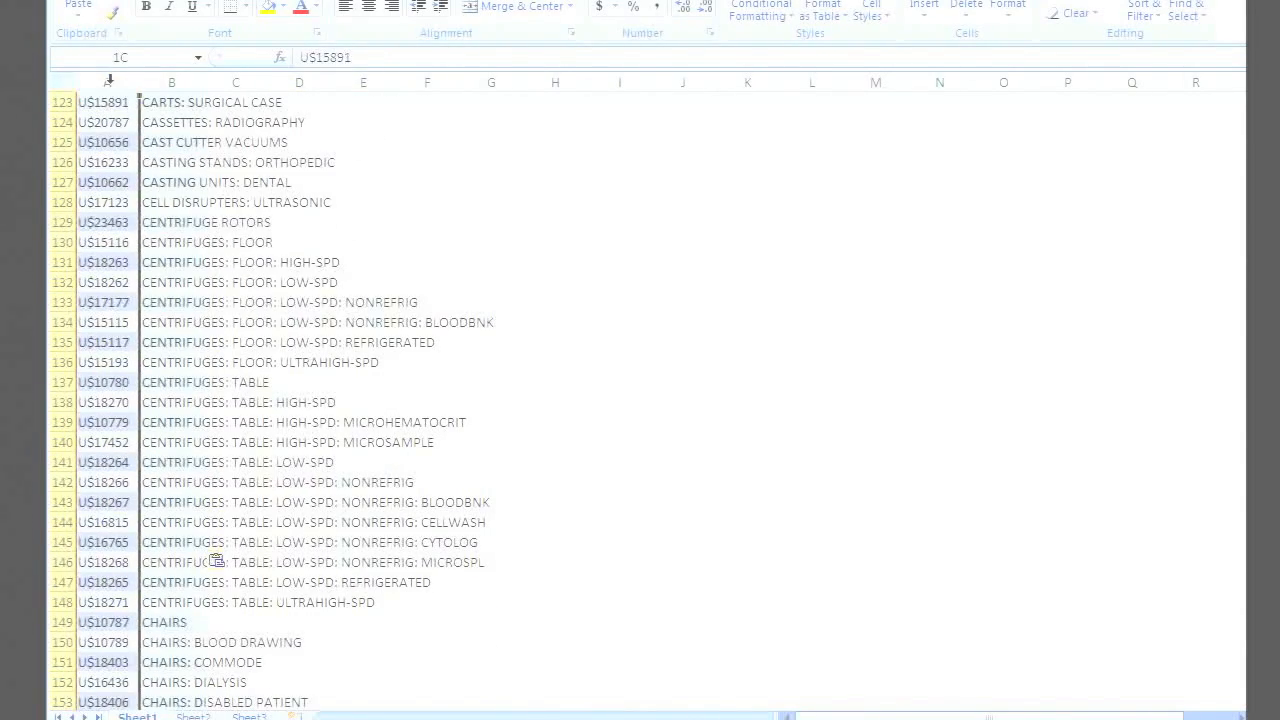
pyautogui.rightClick(107, 84)
pyautogui.click(162, 122)
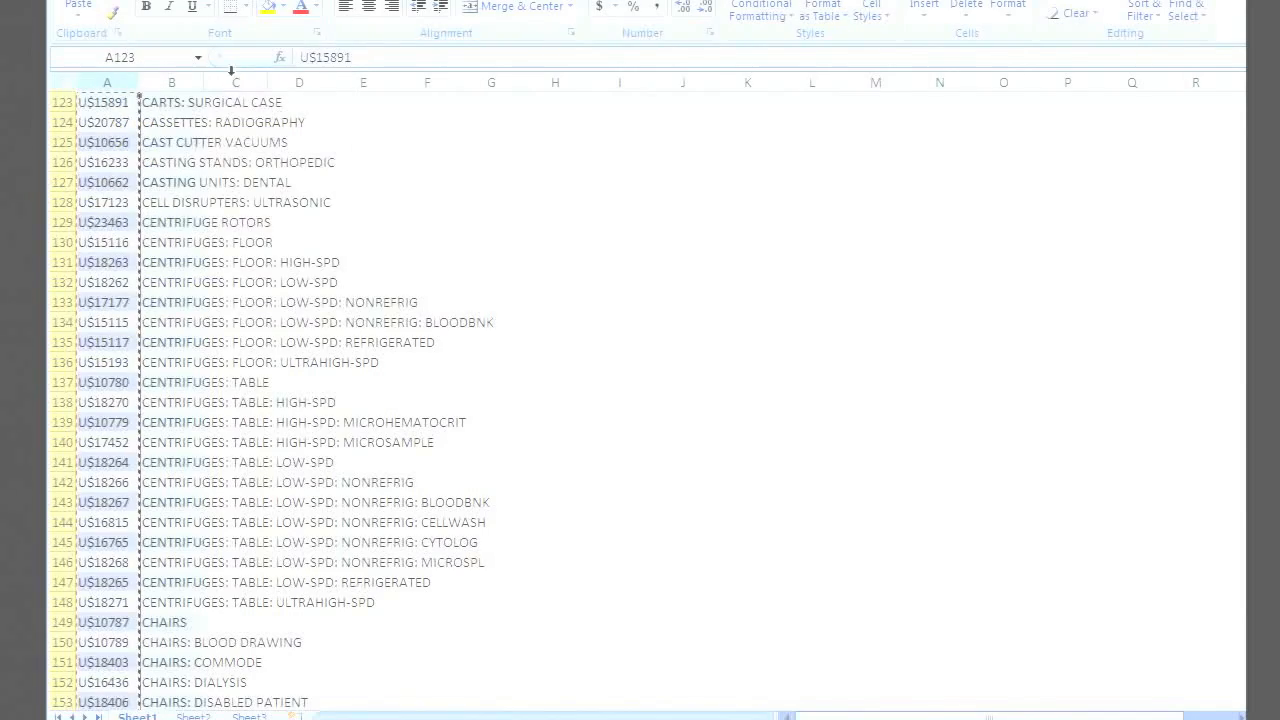
pyautogui.scroll(20, 235, 120)
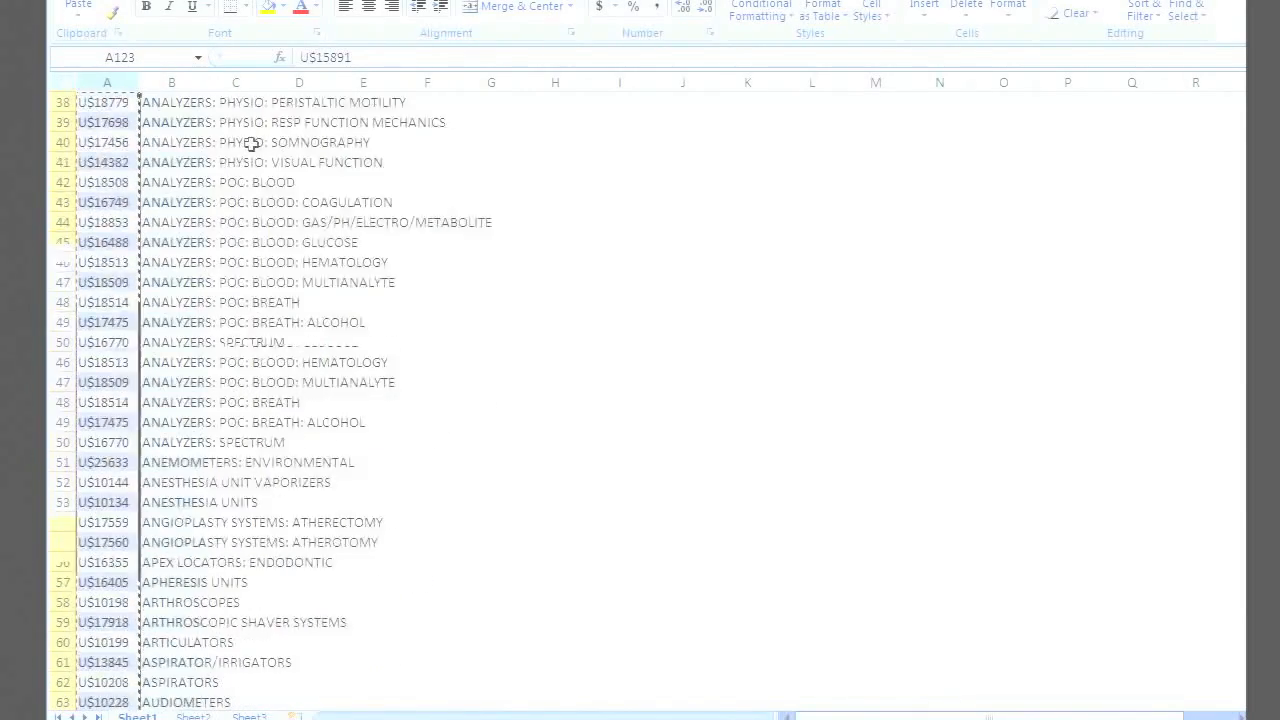
pyautogui.click(195, 103)
pyautogui.click(248, 102)
pyautogui.rightClick(248, 102)
pyautogui.click(314, 154)
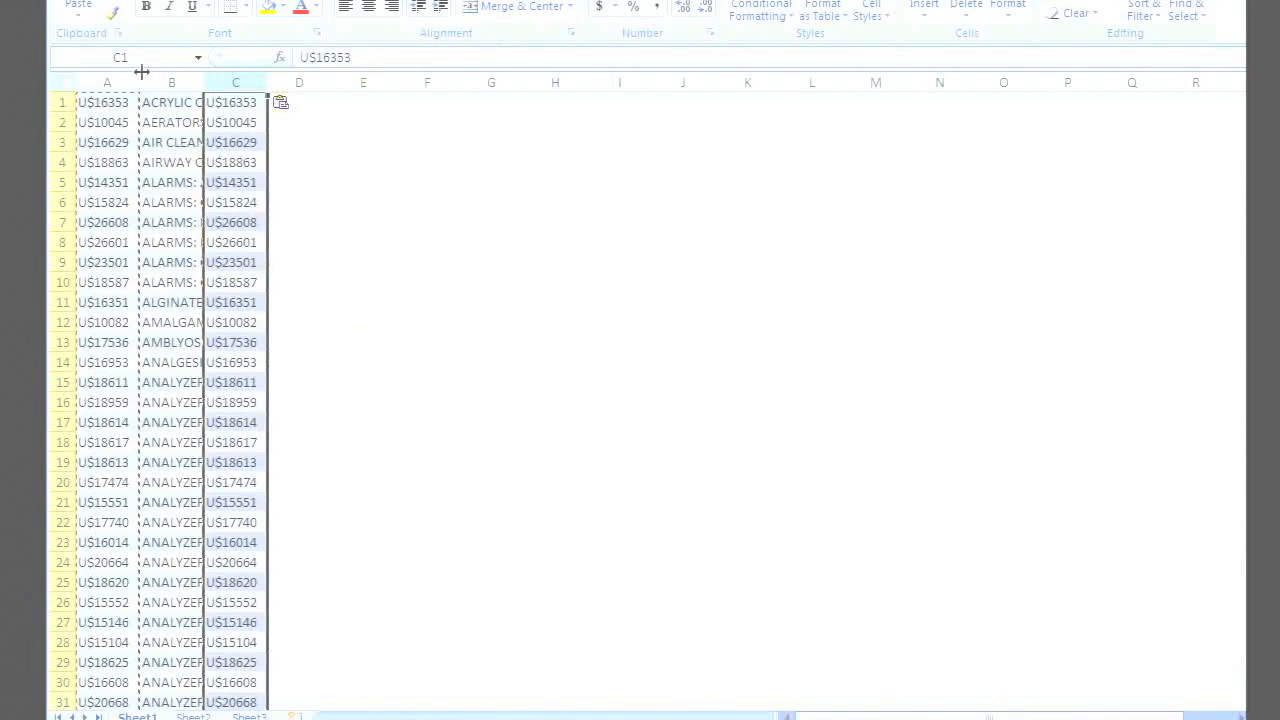
# - Delete the original ECRI number column A and widen the category column that takes its place
pyautogui.click(110, 80)
pyautogui.rightClick(110, 80)
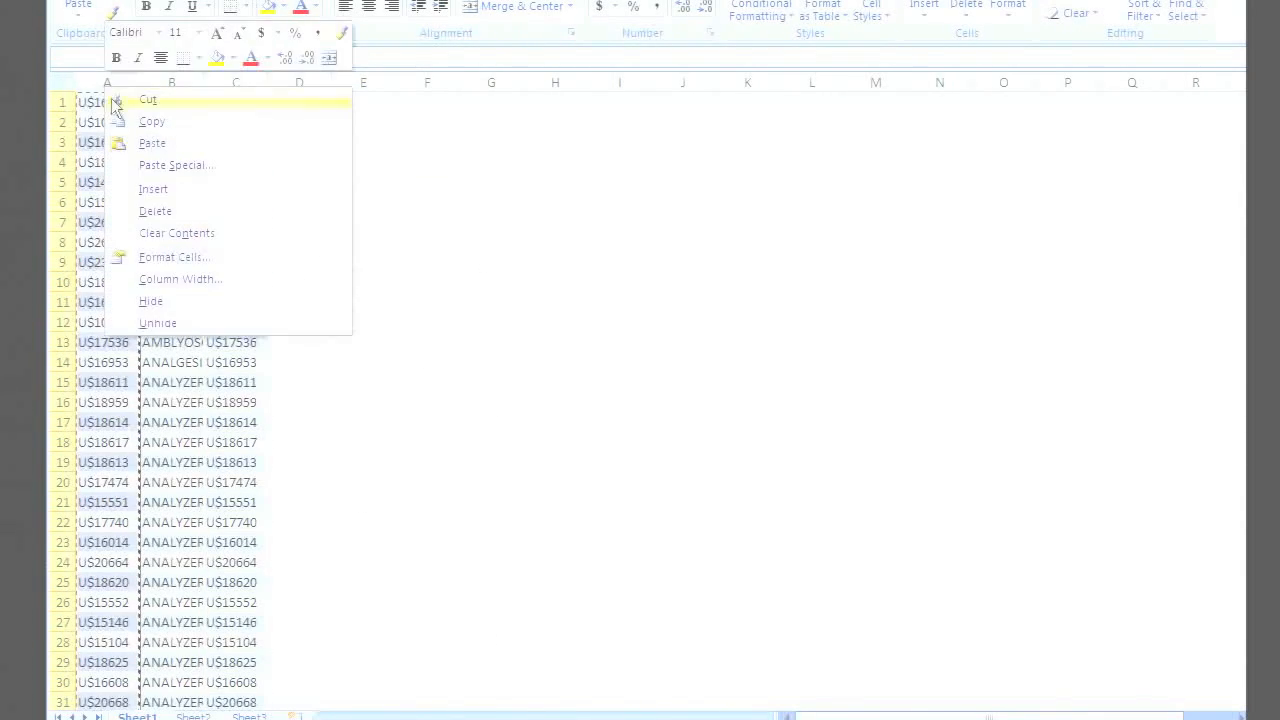
pyautogui.click(178, 213)
pyautogui.moveTo(139, 80); pyautogui.dragTo(360, 84)
# - Save the active sheet to the desktop as VAMDNS.csv, accepting the single-sheet and format limitations
pyautogui.hotkey('alt', 'f')
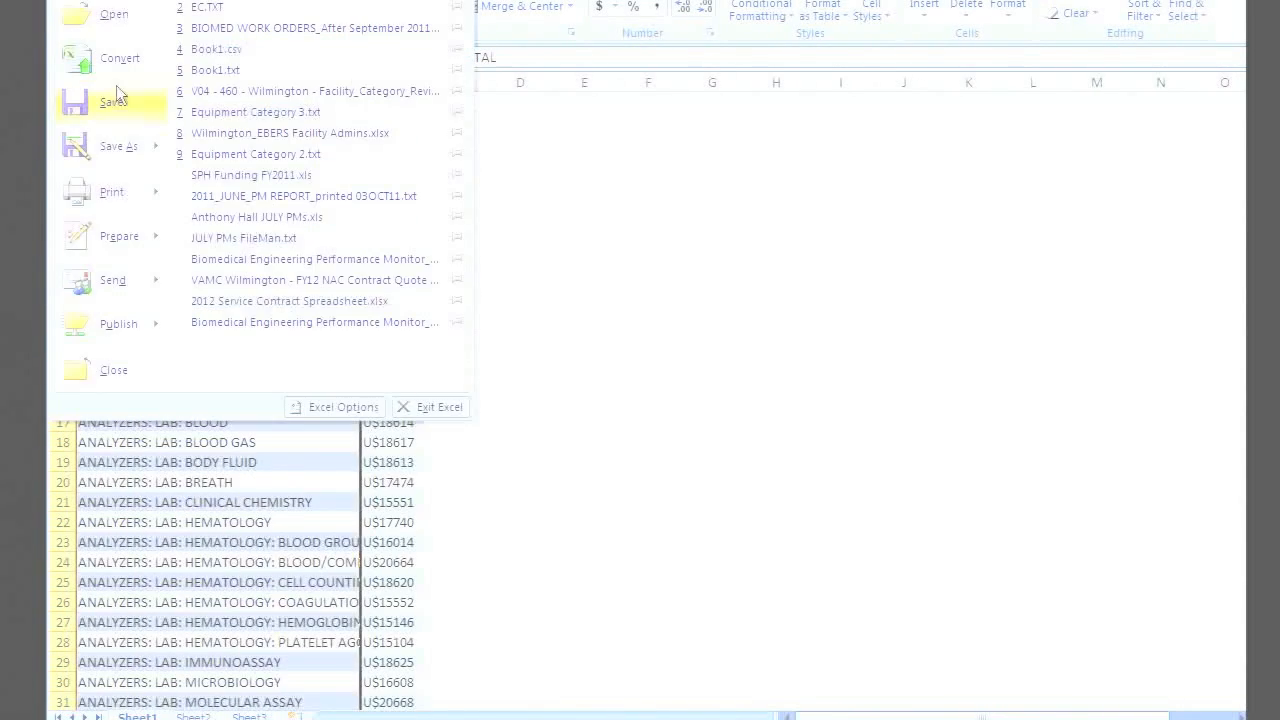
pyautogui.click(113, 151)
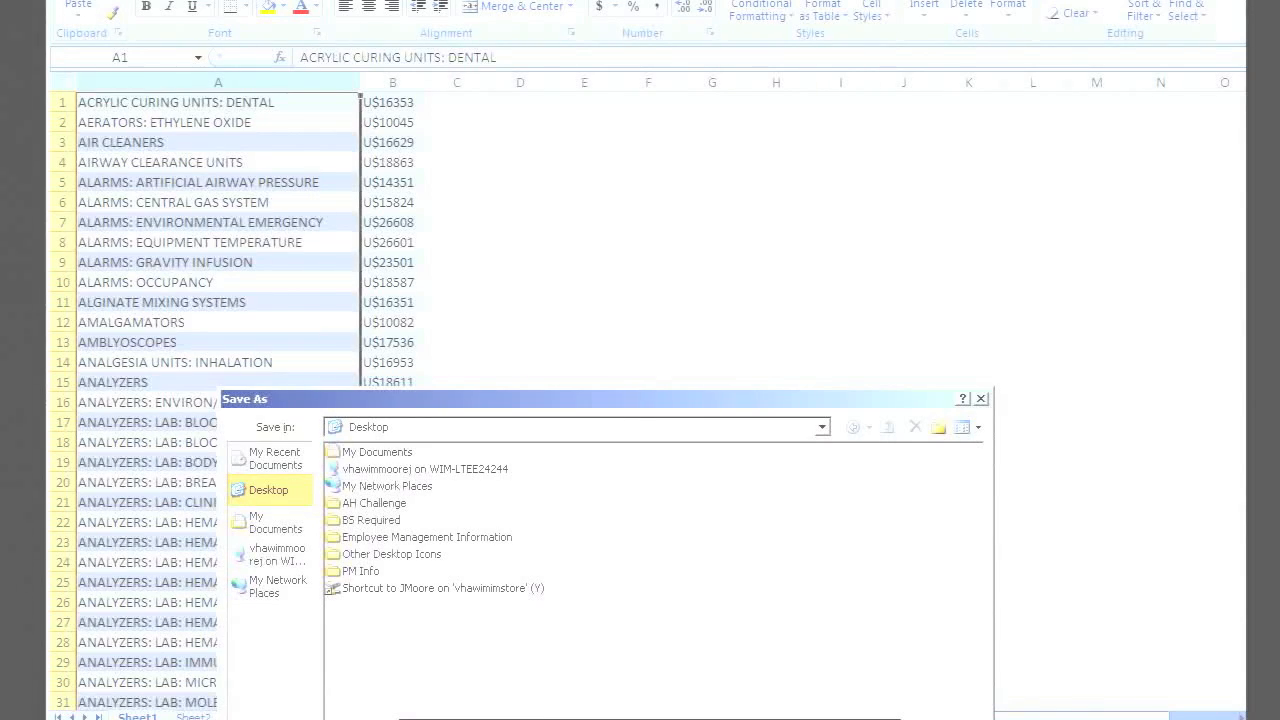
pyautogui.click(480, 719)
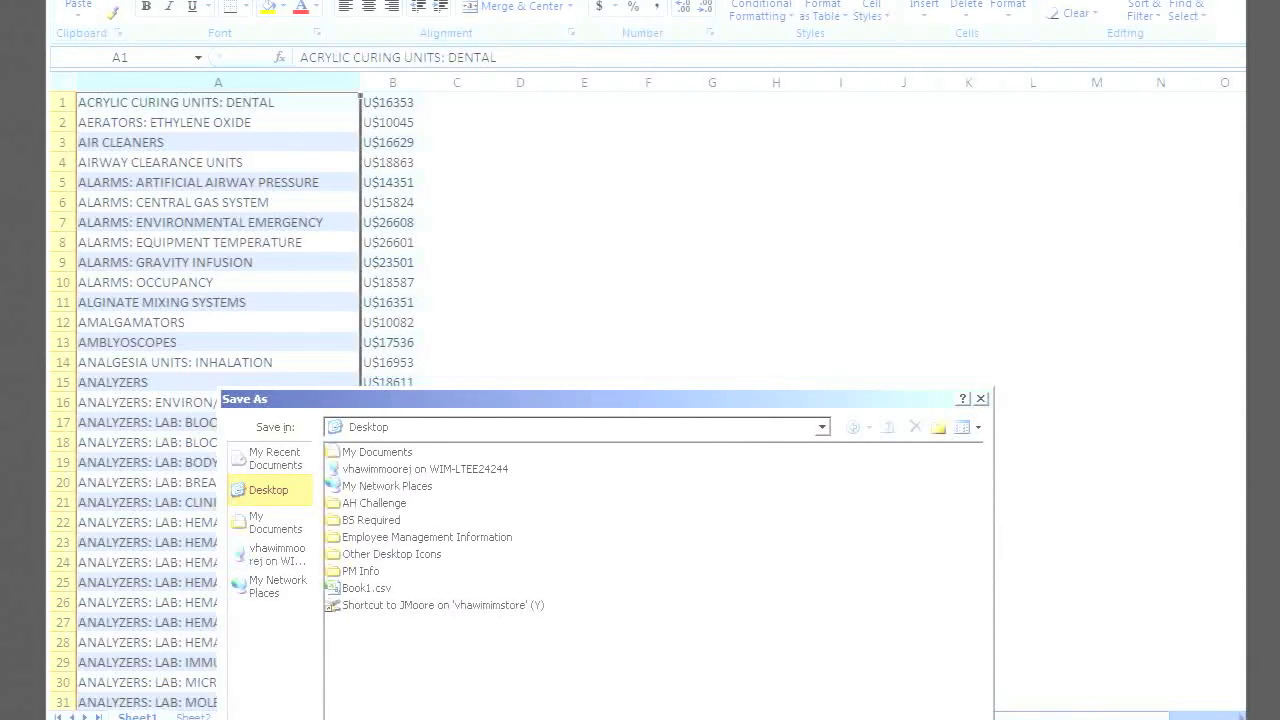
pyautogui.press('Return')
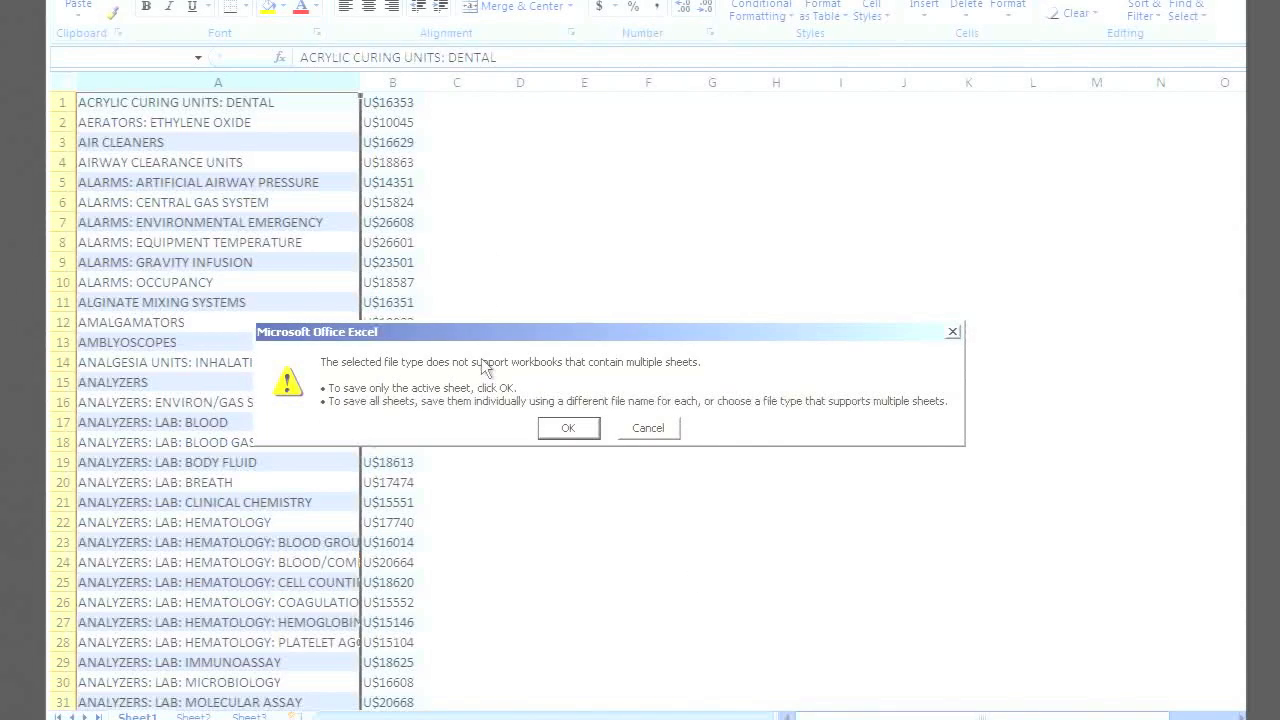
pyautogui.click(567, 430)
pyautogui.click(535, 434)
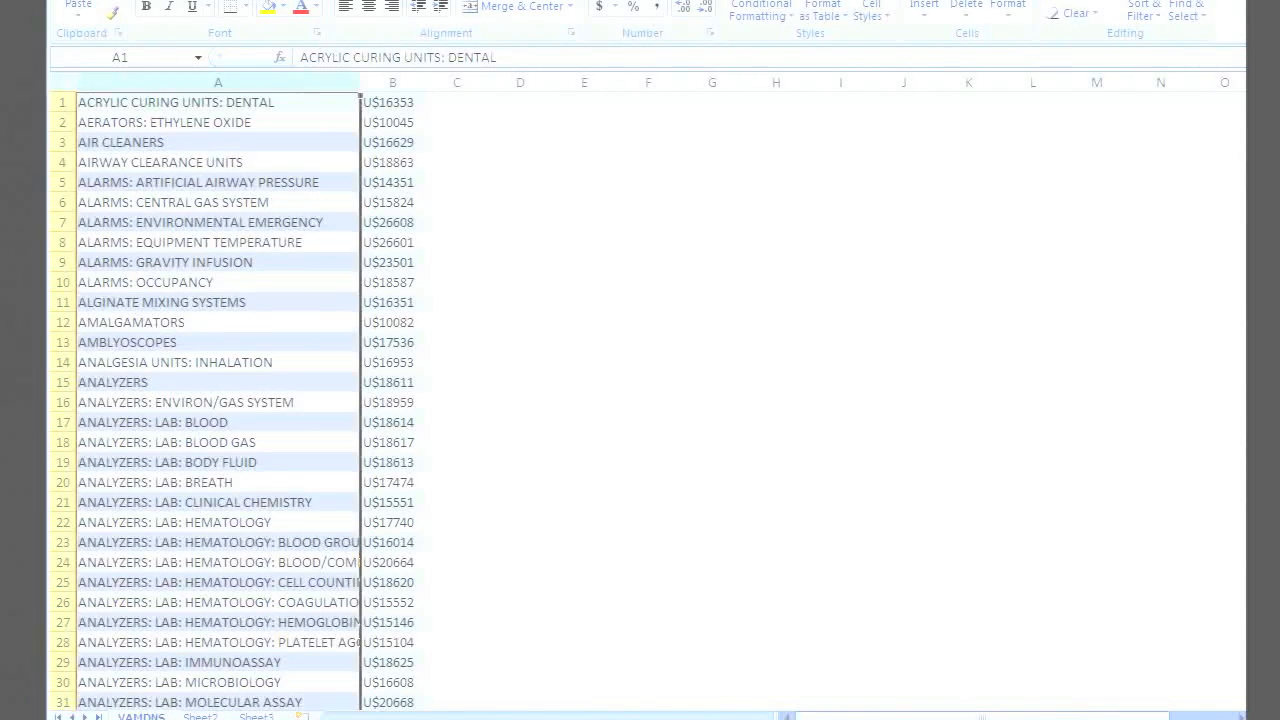
# - Open the VAMDNS.csv file on the desktop with Notepad
pyautogui.moveTo(0, 185); pyautogui.dragTo(7, 155)
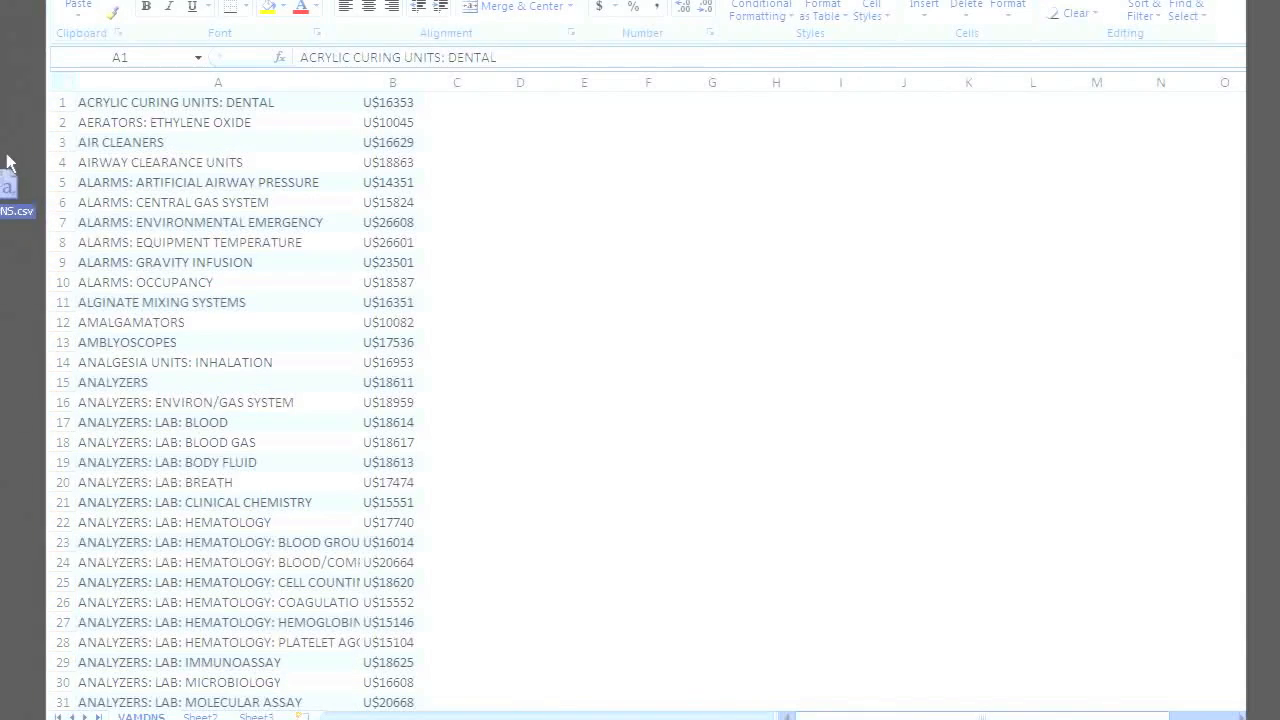
pyautogui.rightClick(8, 186)
pyautogui.moveTo(66, 242)
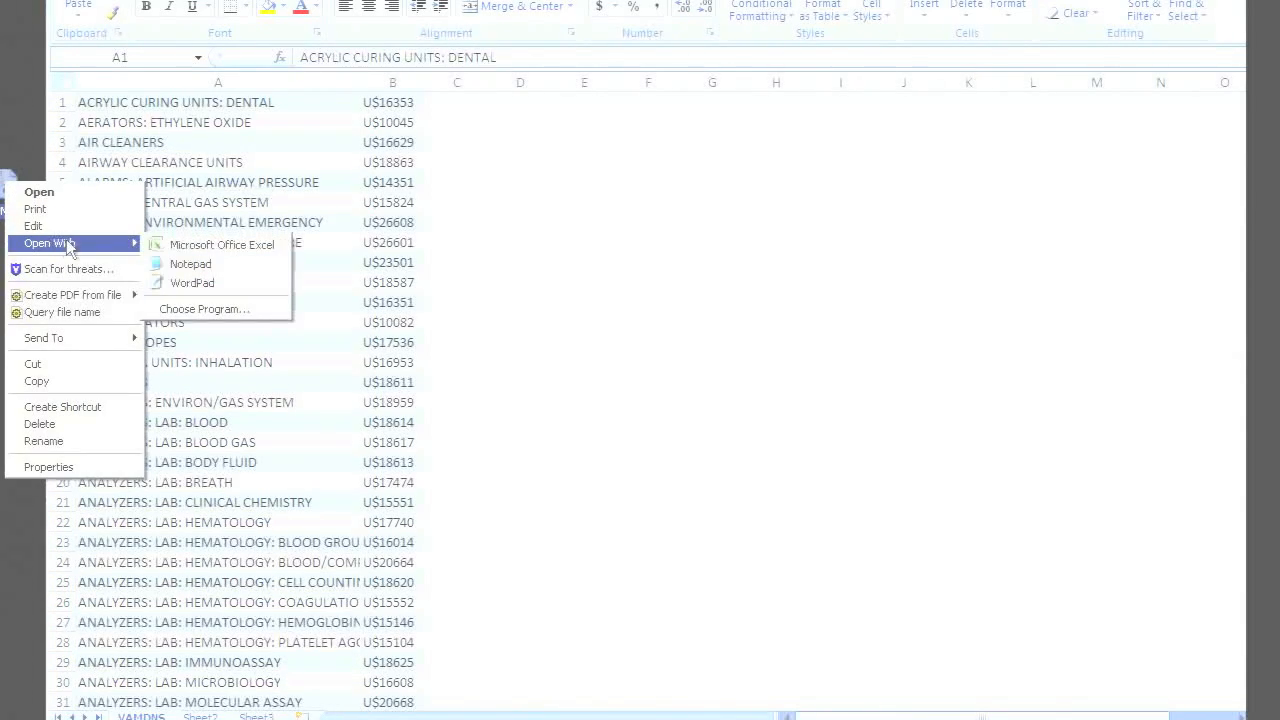
pyautogui.click(243, 266)
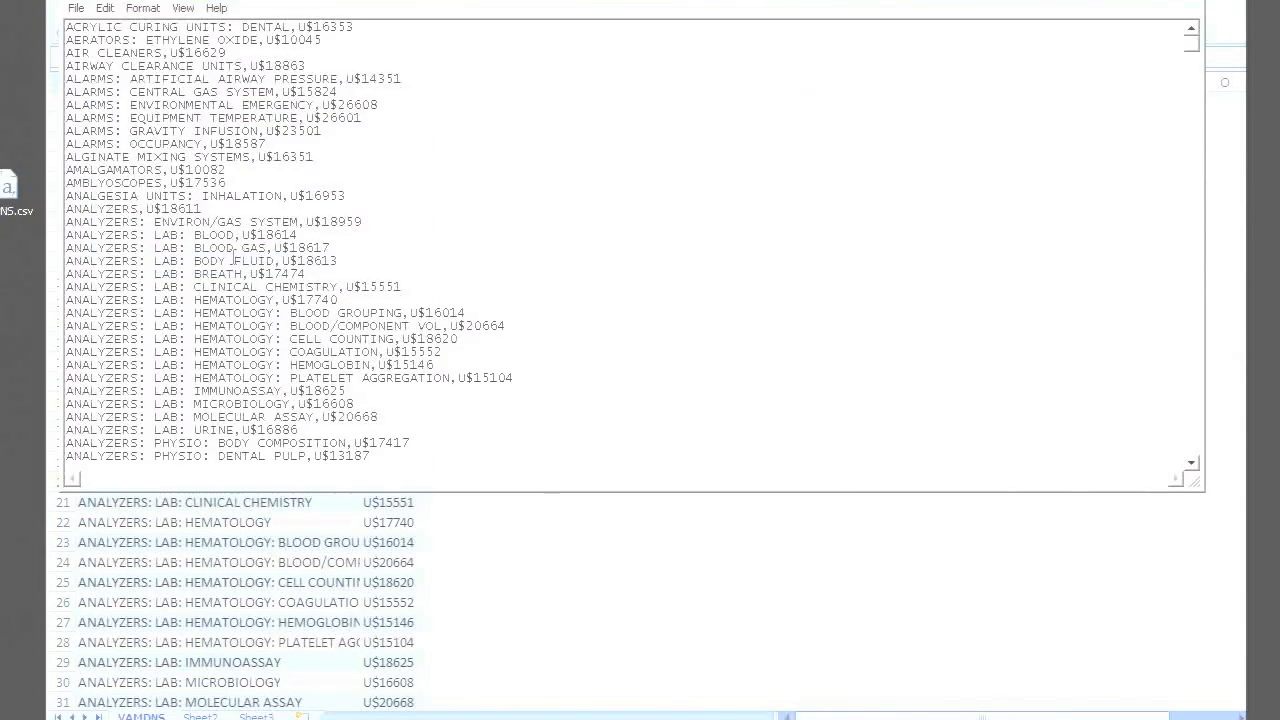
# - Save the Notepad document to the desktop as VAMDNS.txt with Unicode encoding
pyautogui.click(76, 8)
pyautogui.click(113, 80)
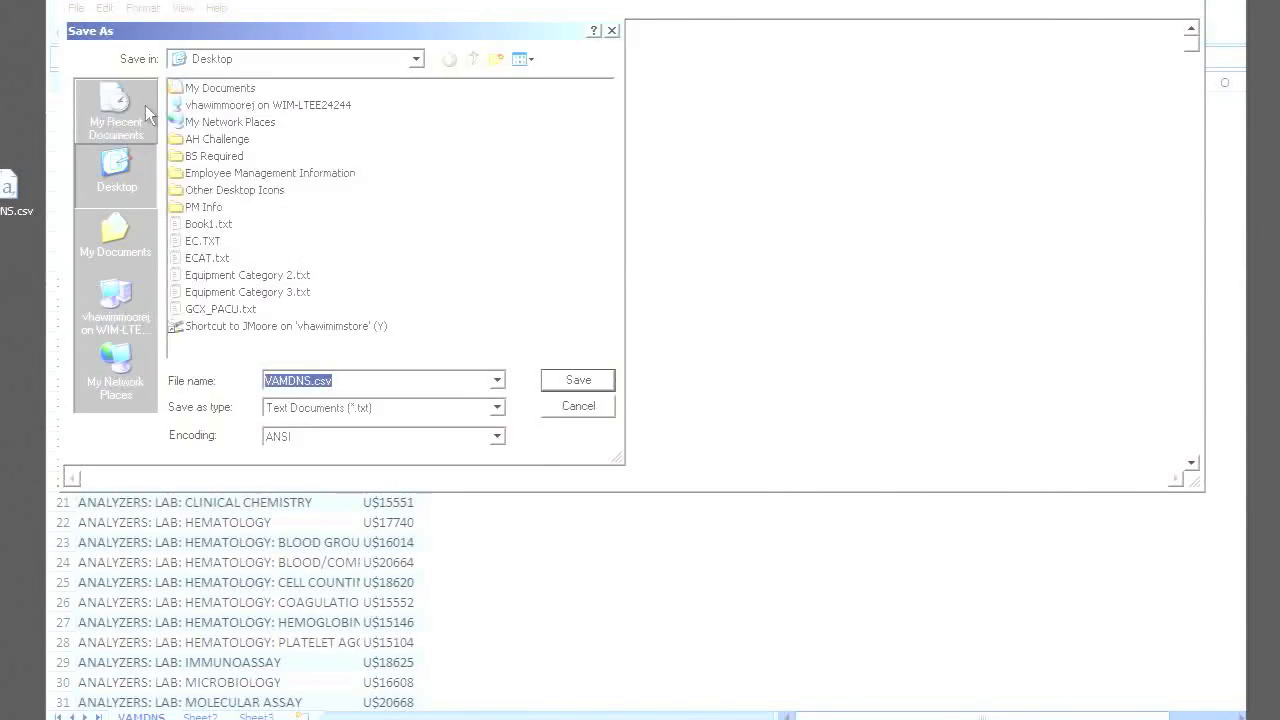
pyautogui.click(355, 380)
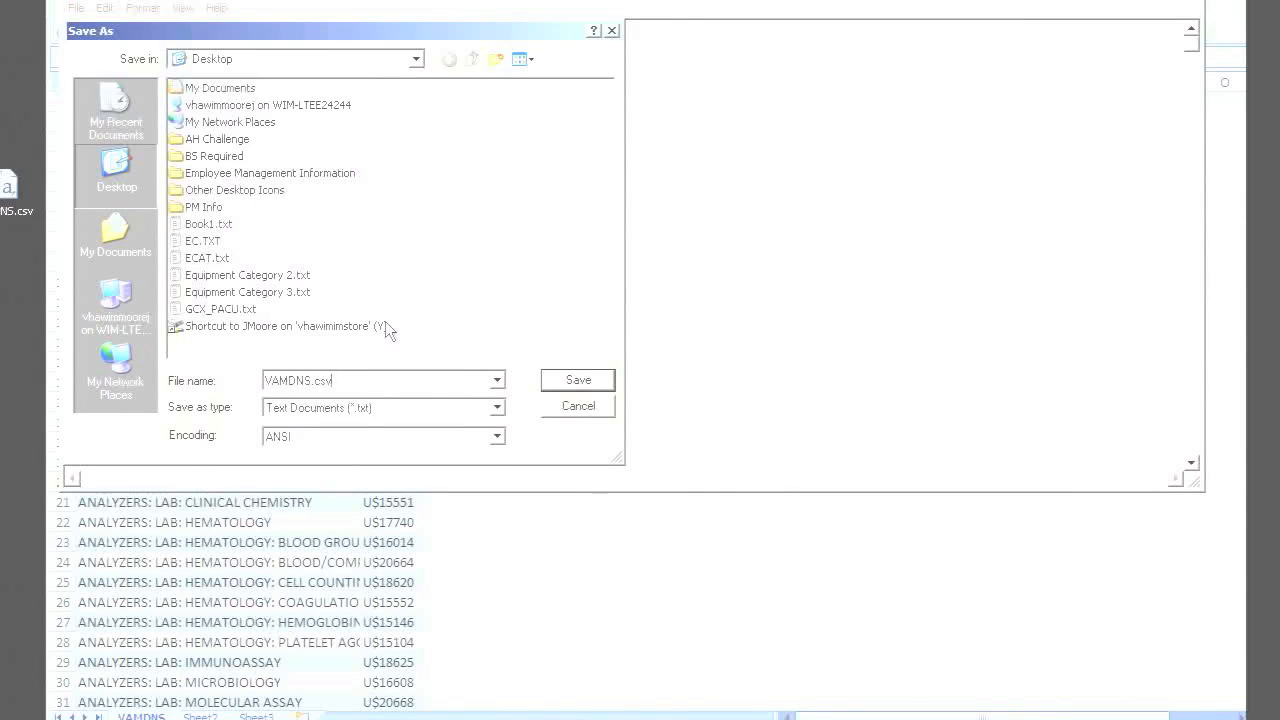
pyautogui.press('BackSpace')
pyautogui.press('BackSpace')
pyautogui.press('BackSpace')
pyautogui.write('txt')
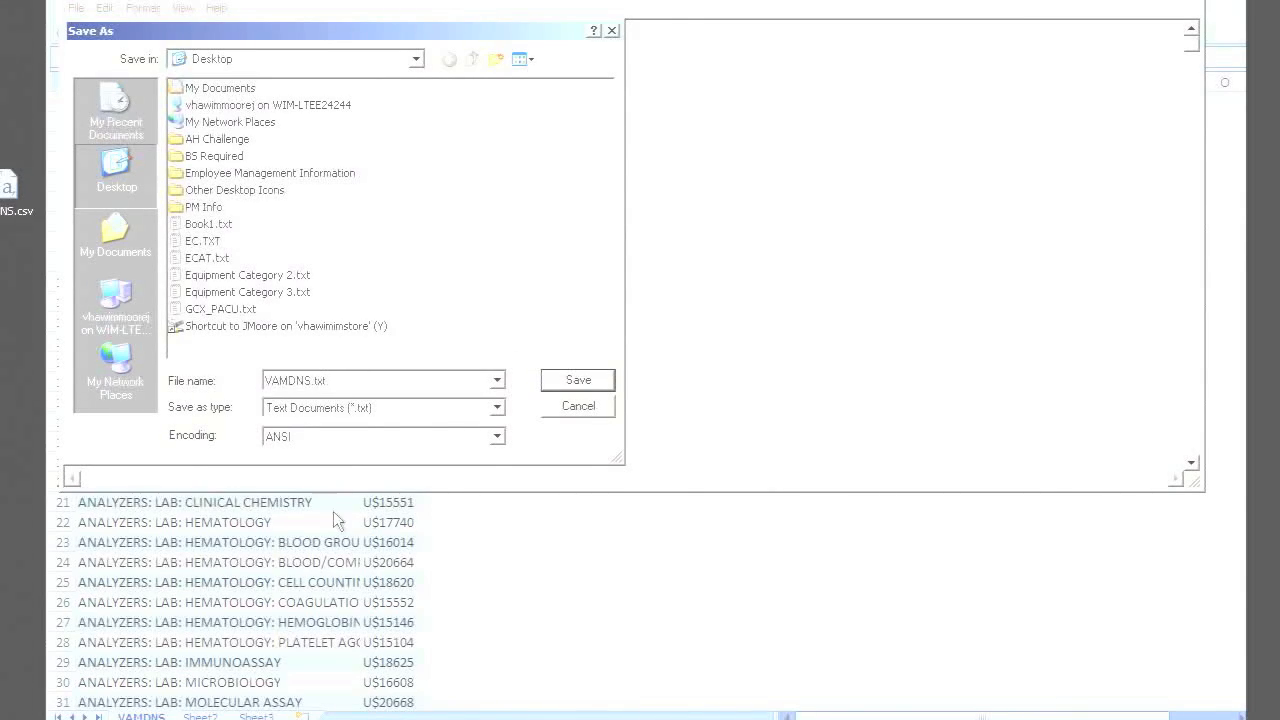
pyautogui.click(304, 434)
pyautogui.click(306, 469)
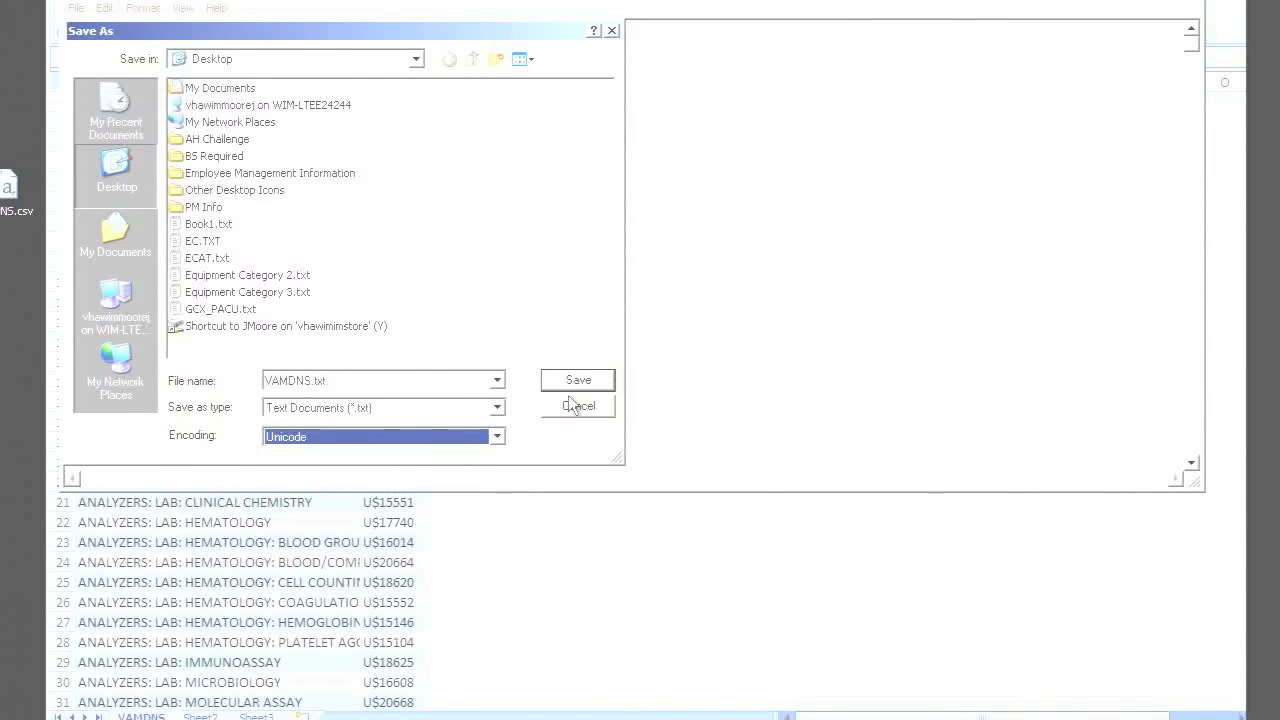
pyautogui.click(609, 381)
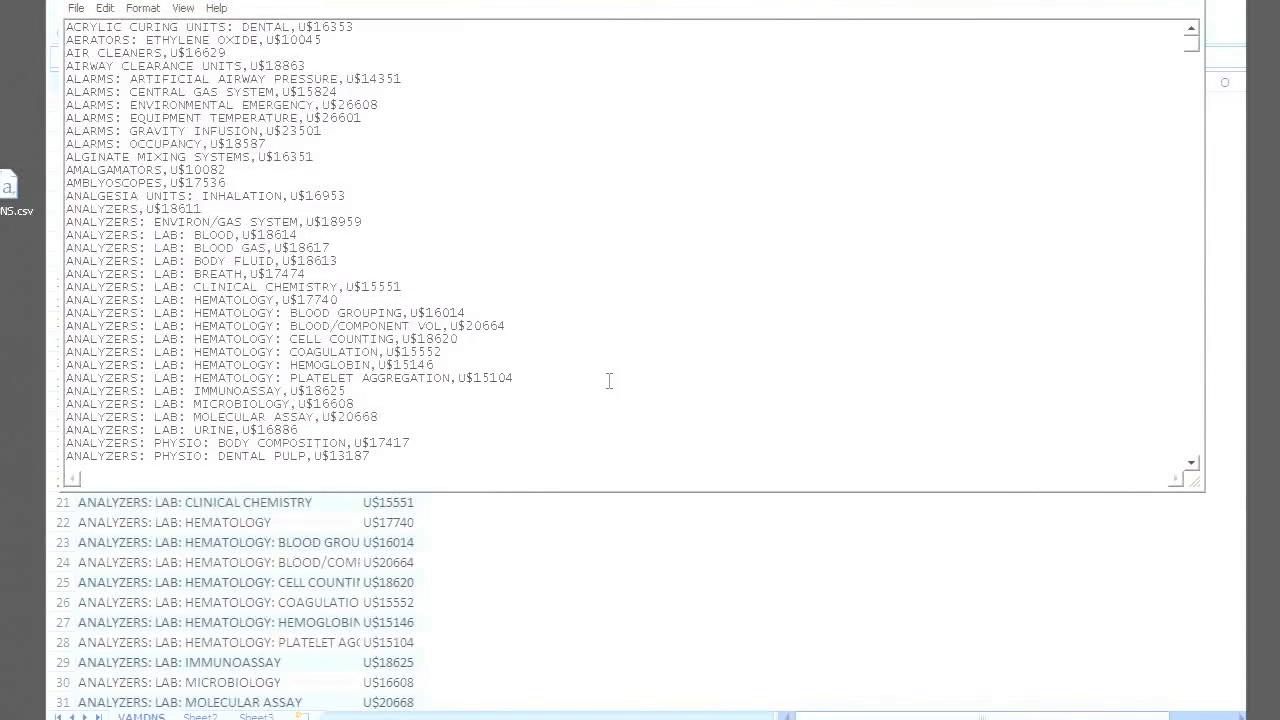